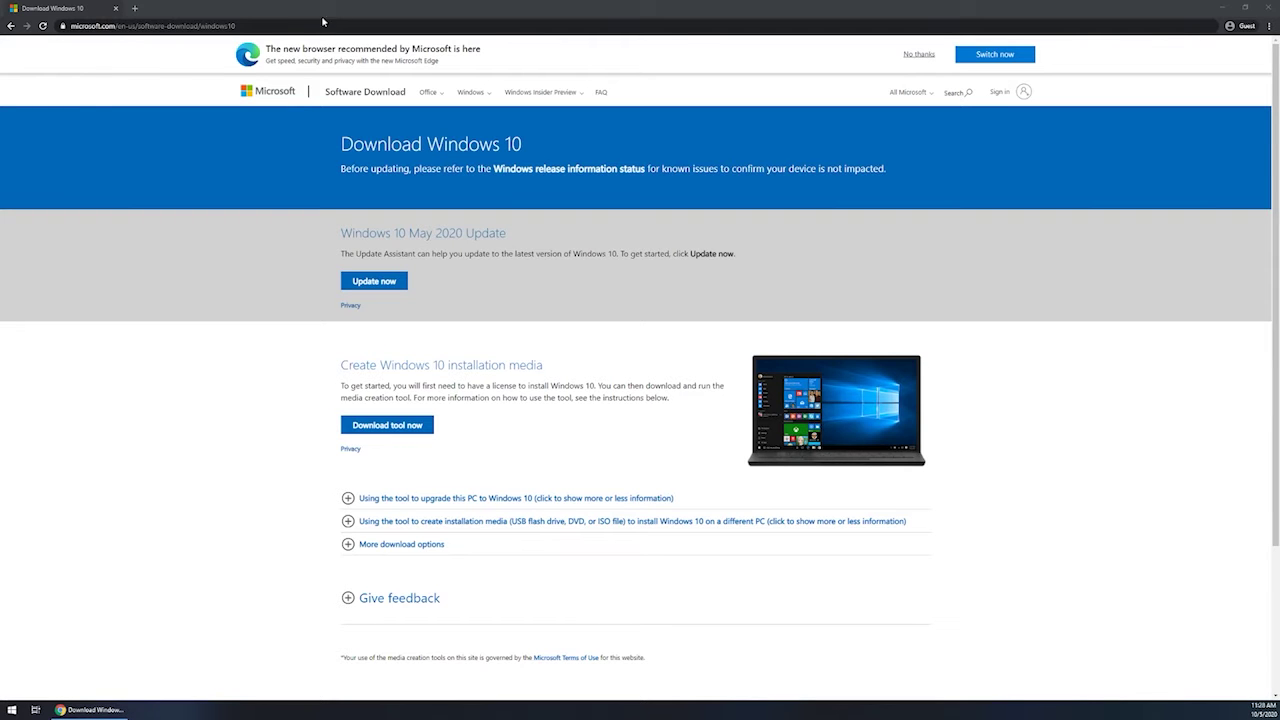
# Download the media creation tool from the Windows 10 download page, run it, and minimize the browser.
pyautogui.click(150, 25)
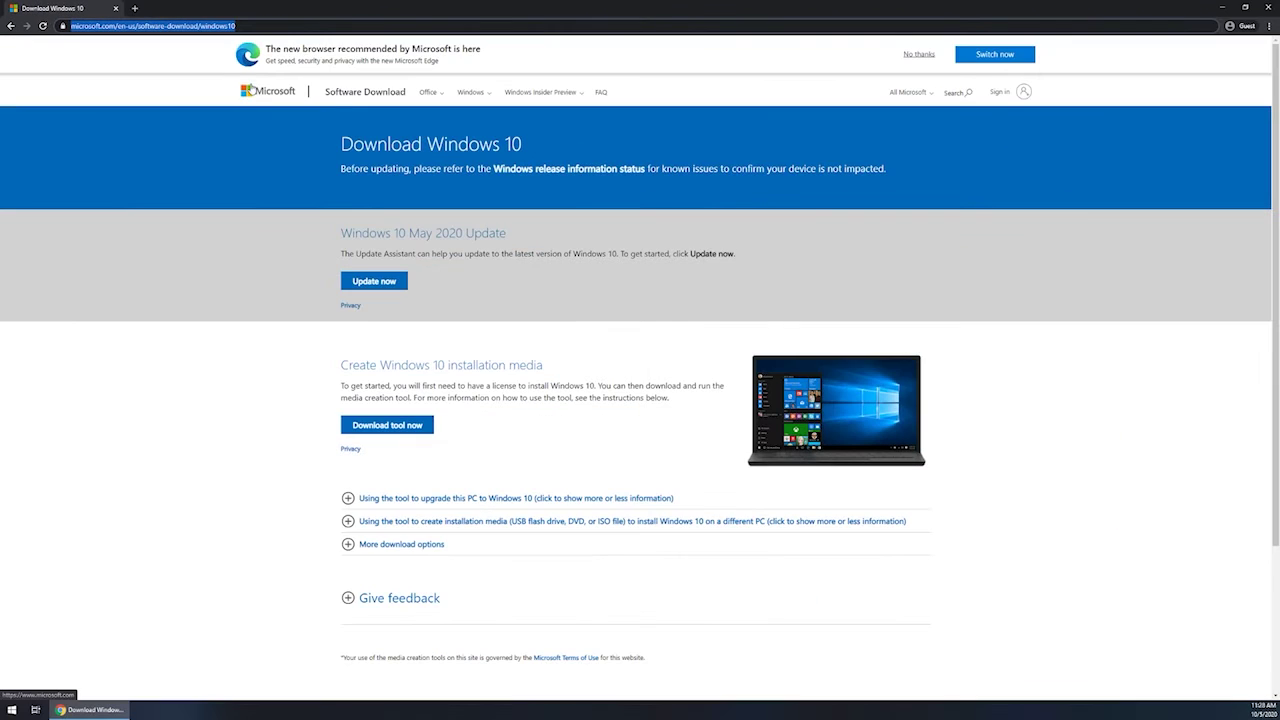
pyautogui.click(362, 421)
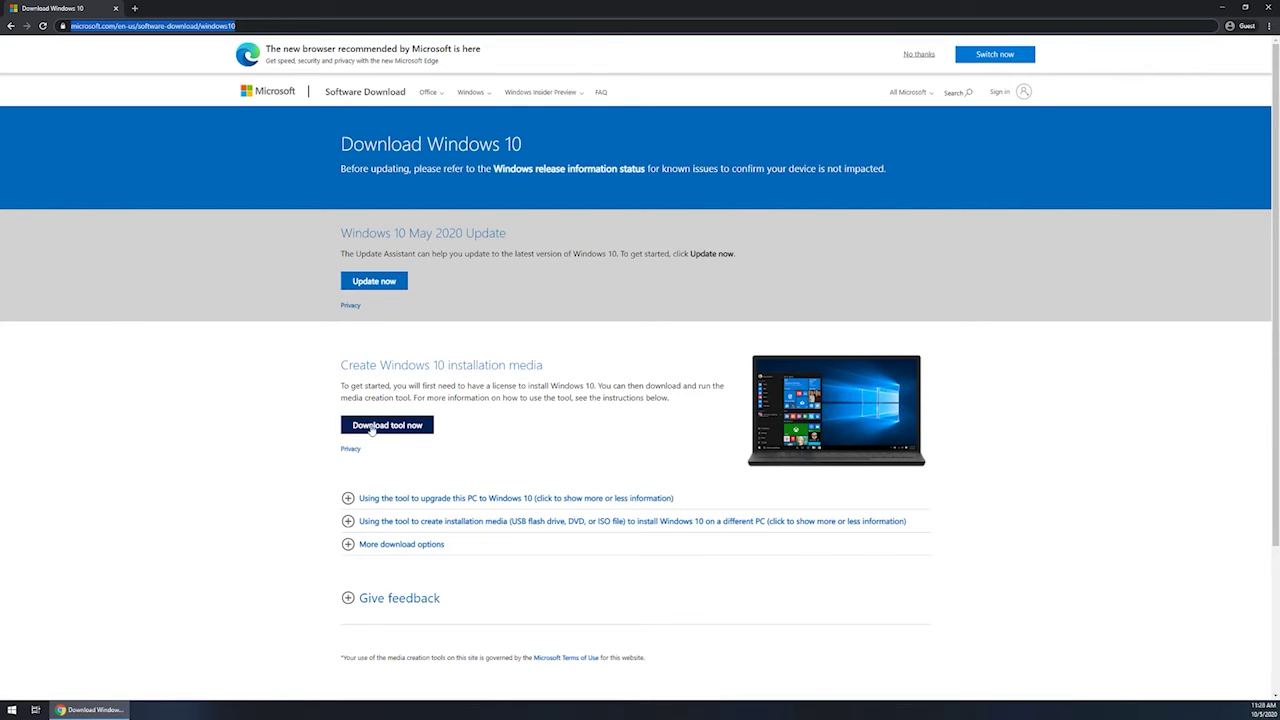
pyautogui.click(401, 433)
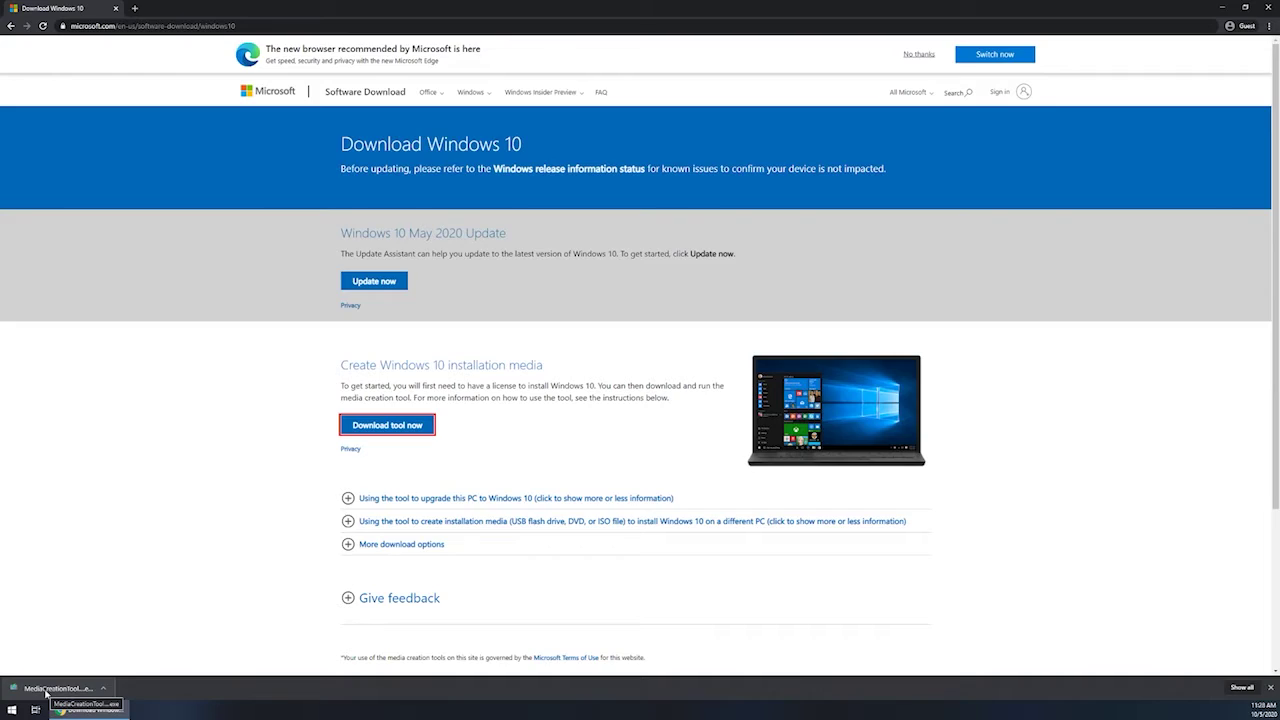
pyautogui.click(46, 692)
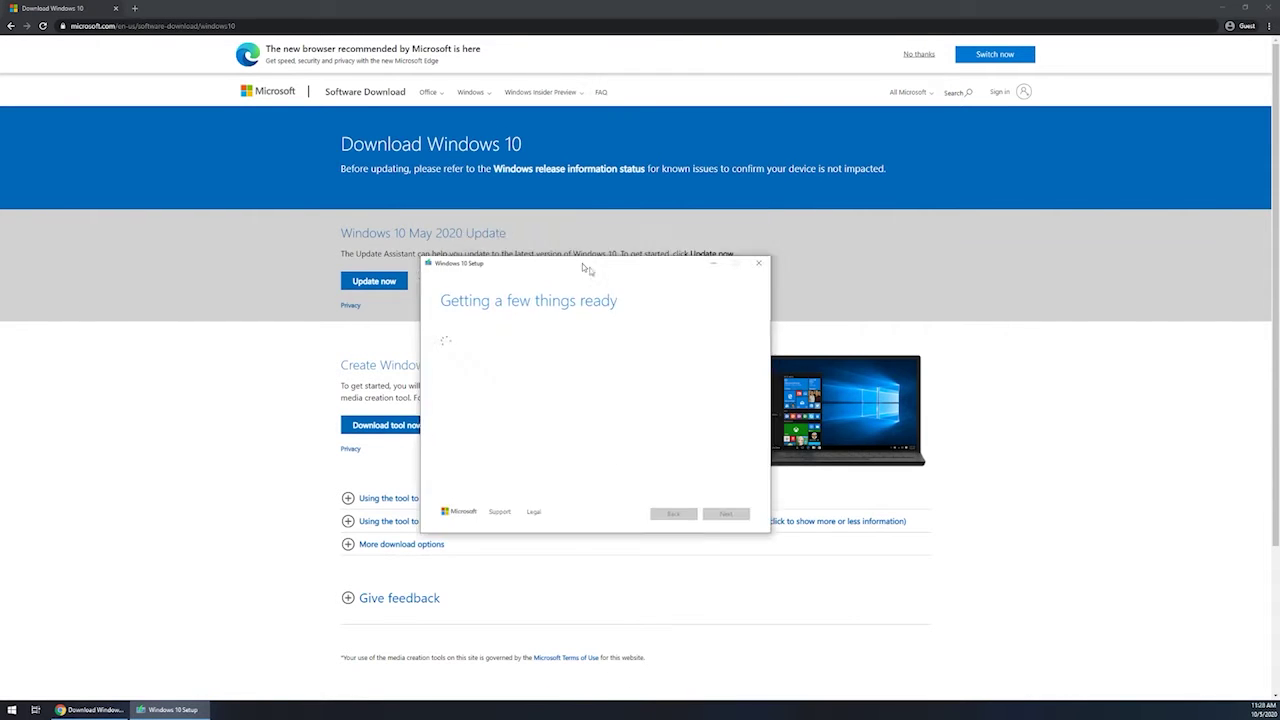
pyautogui.click(1221, 7)
pyautogui.moveTo(604, 230); pyautogui.dragTo(558, 211)
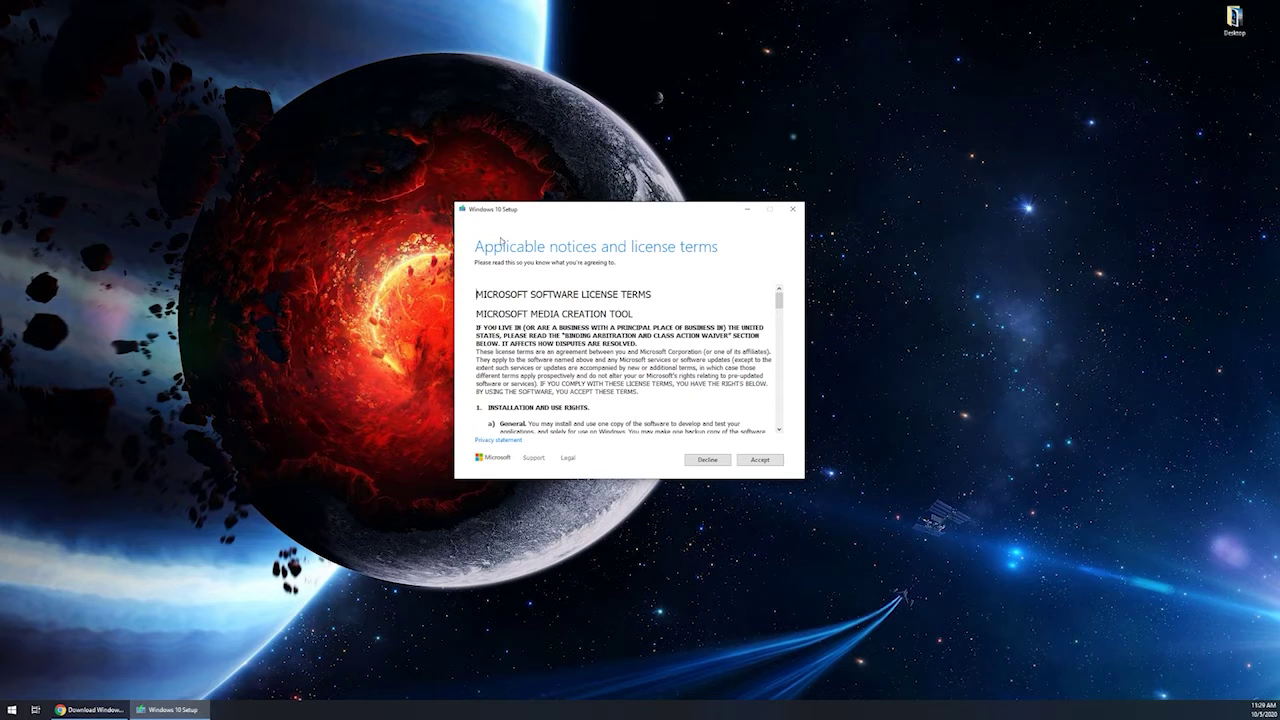
# Skim through the Microsoft software license terms and accept them.
pyautogui.scroll(-5, 556, 332)
pyautogui.scroll(-12, 556, 332)
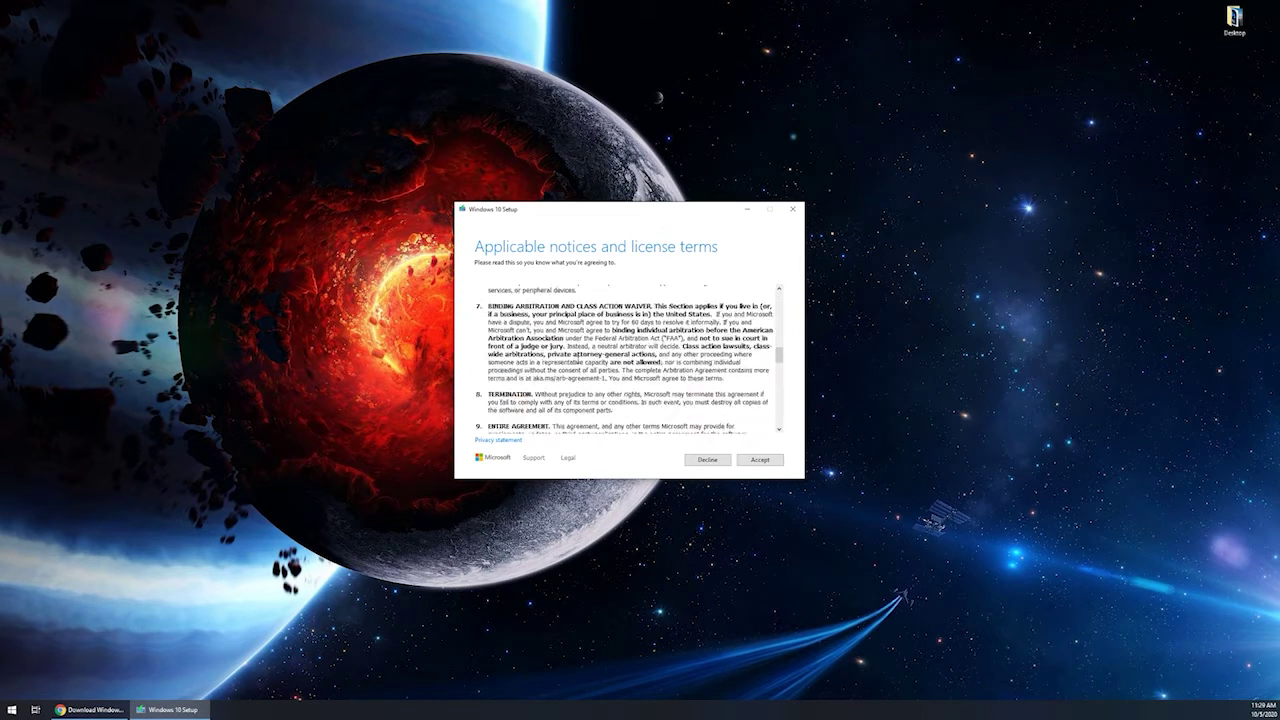
pyautogui.scroll(11, 556, 332)
pyautogui.scroll(5, 773, 448)
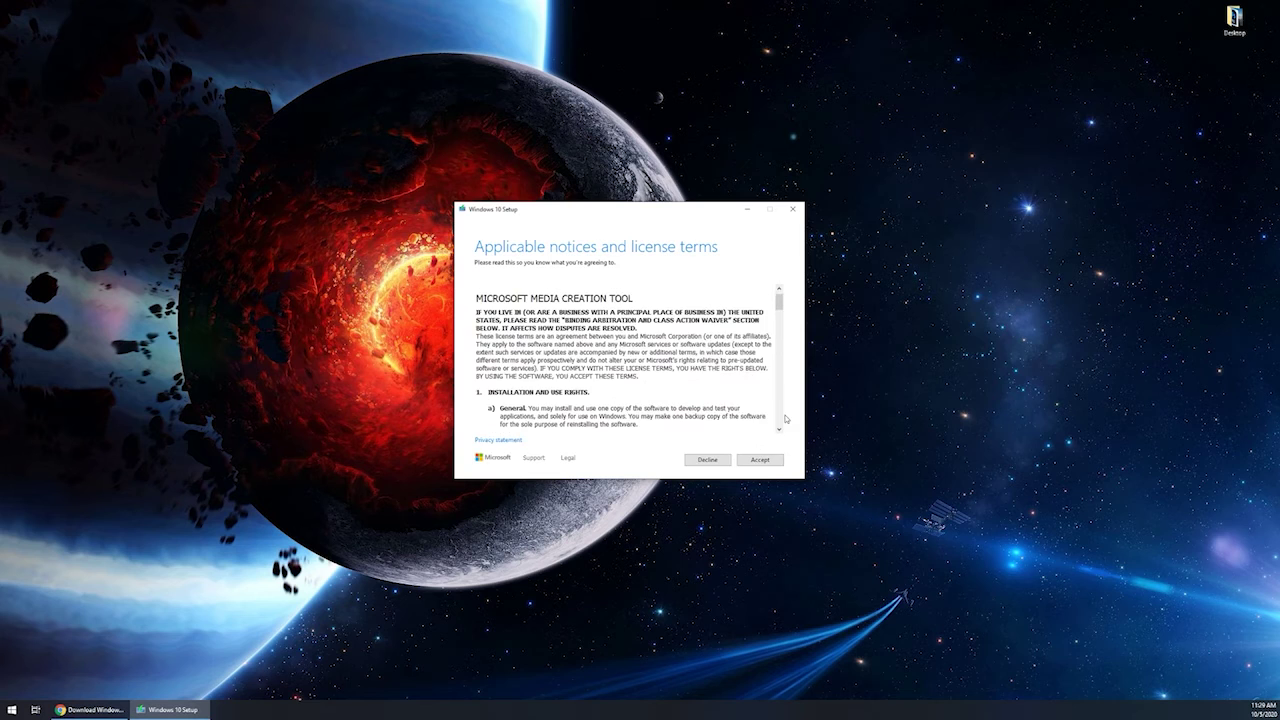
pyautogui.click(760, 459)
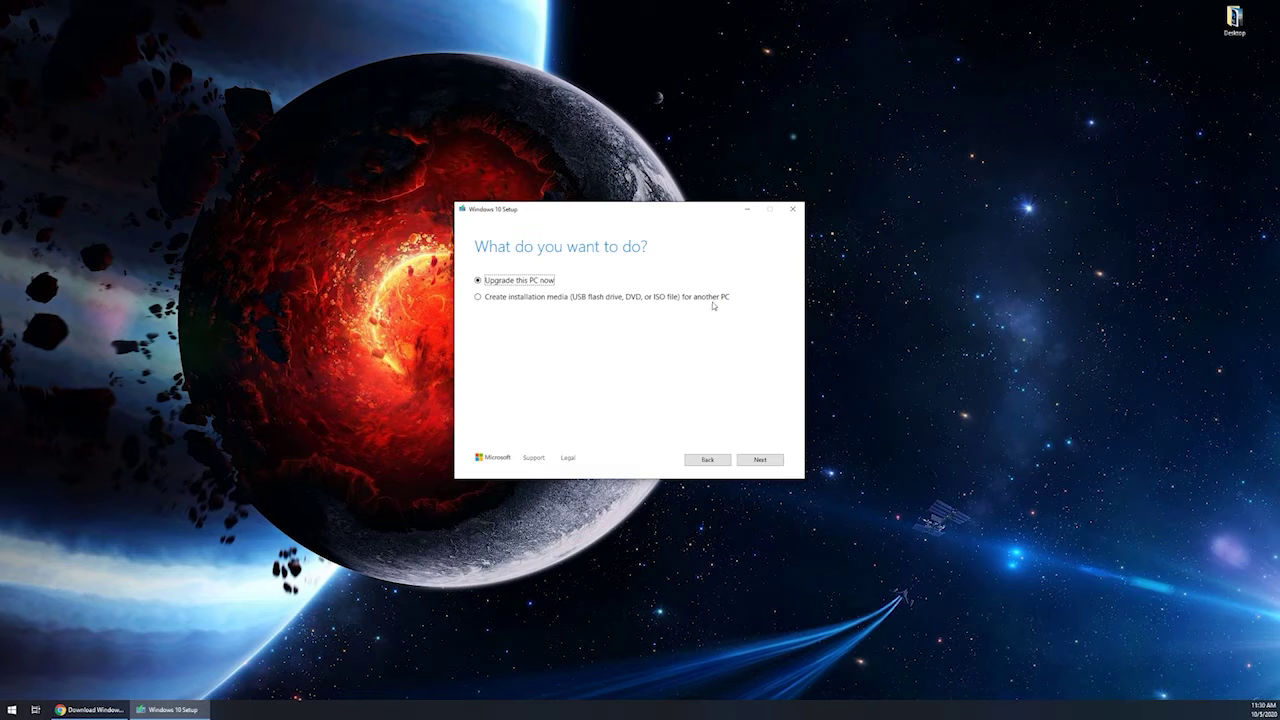
# Choose to create installation media for another PC with the recommended language, edition and architecture.
pyautogui.click(478, 298)
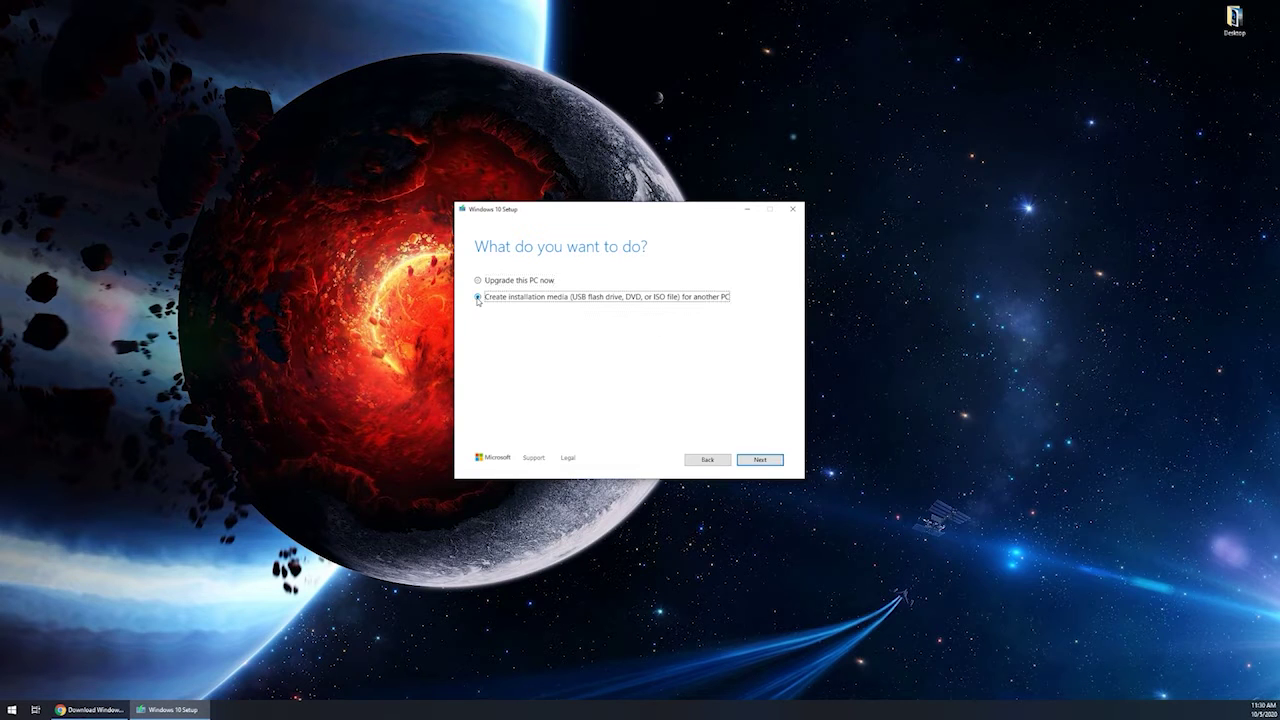
pyautogui.click(759, 460)
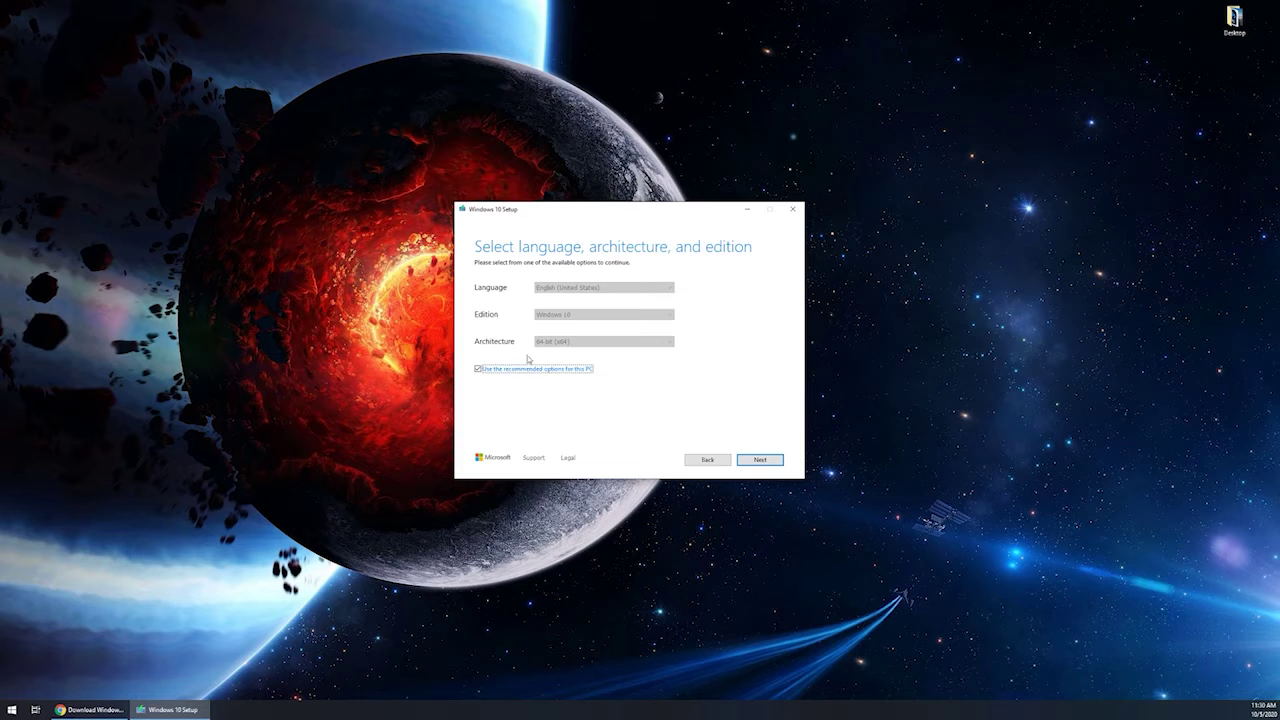
pyautogui.press('space')
pyautogui.press('Return')
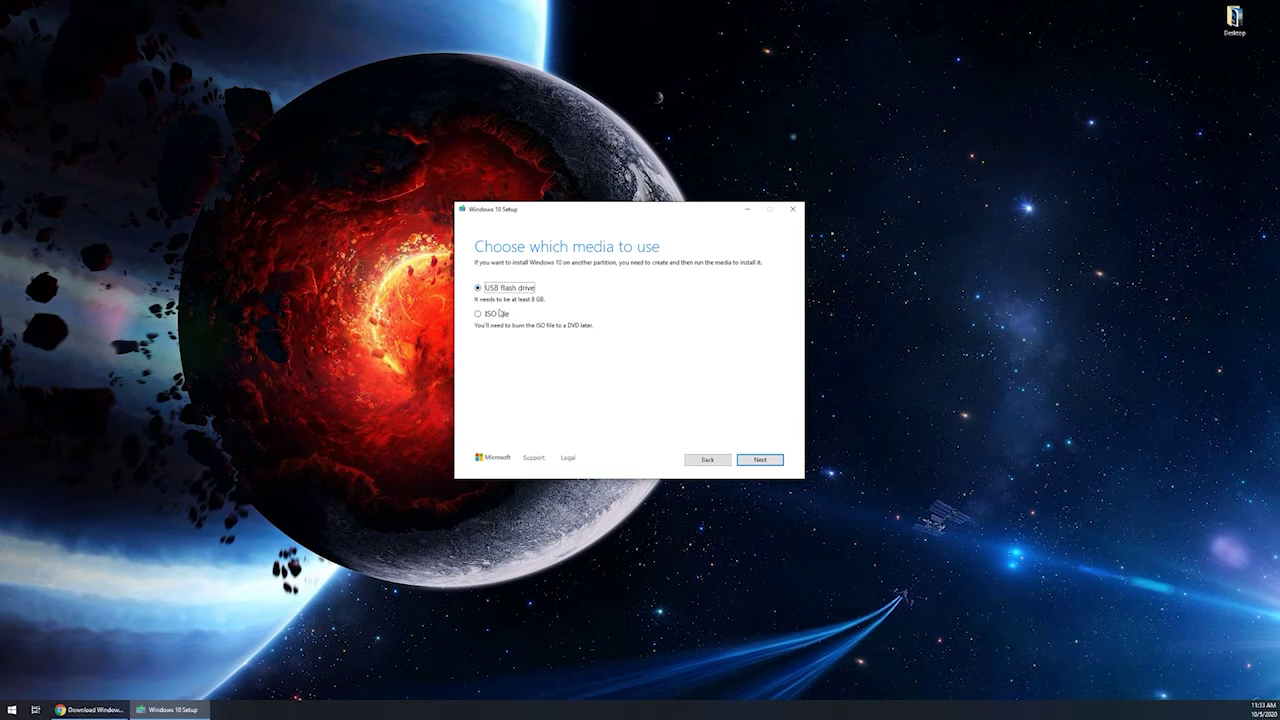
# Create the installation media on the USB flash drive I: (DRIVE) and finish the setup.
pyautogui.click(763, 460)
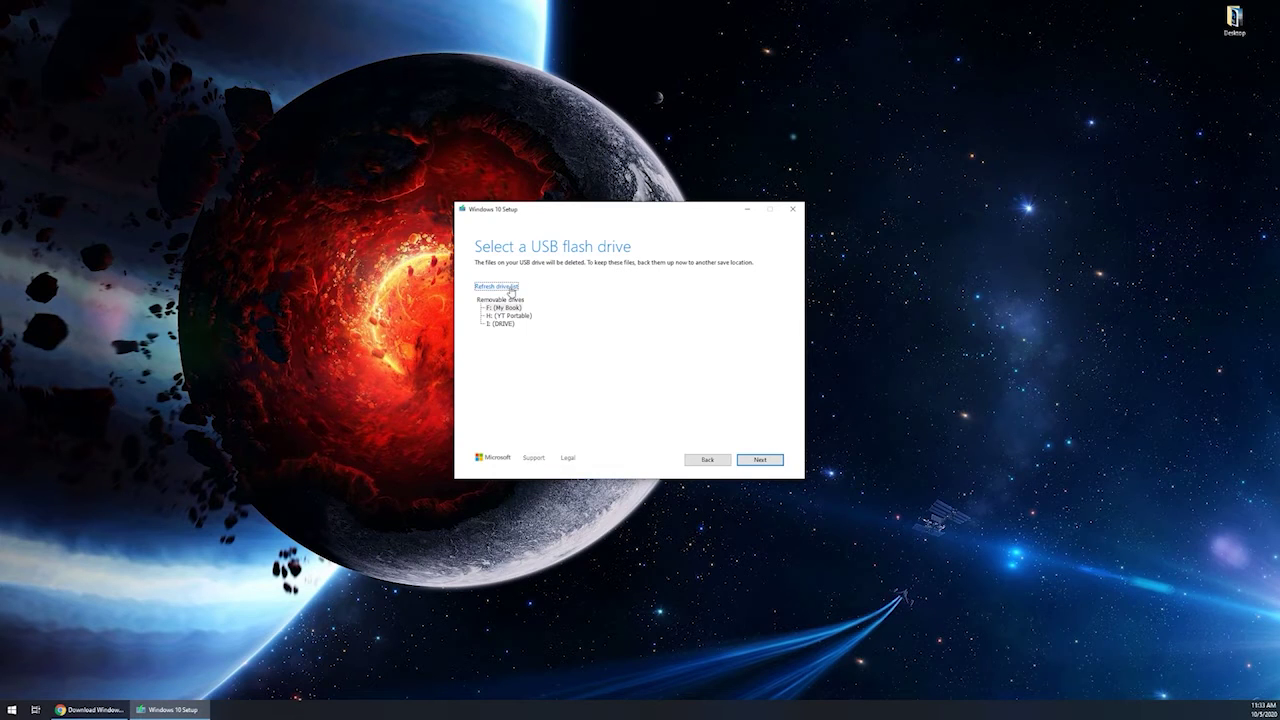
pyautogui.click(492, 289)
pyautogui.click(514, 316)
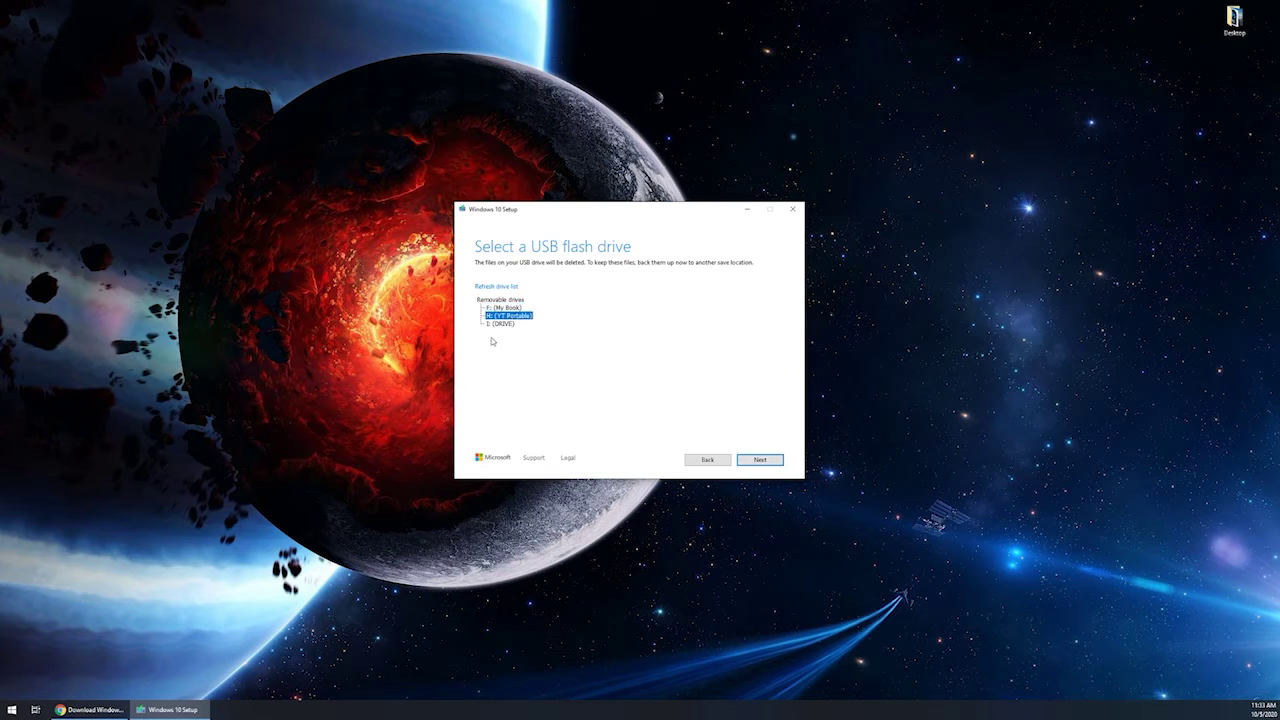
pyautogui.click(499, 324)
pyautogui.click(762, 461)
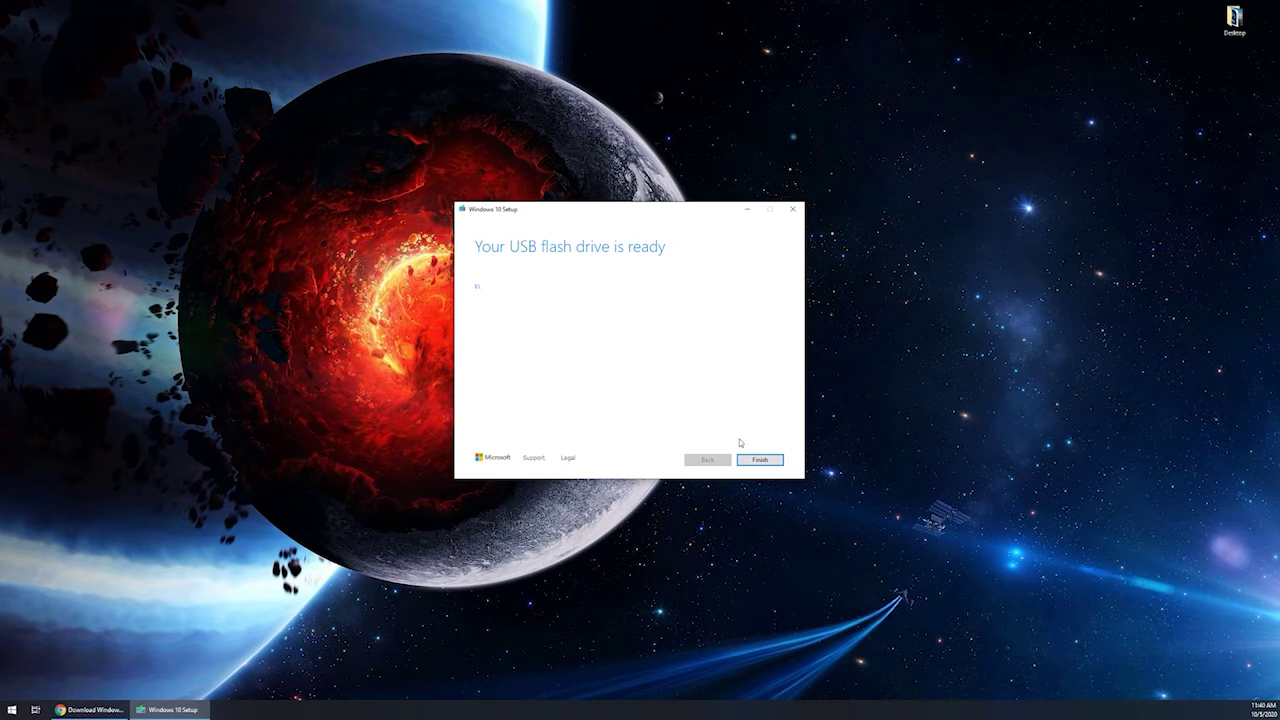
pyautogui.click(760, 460)
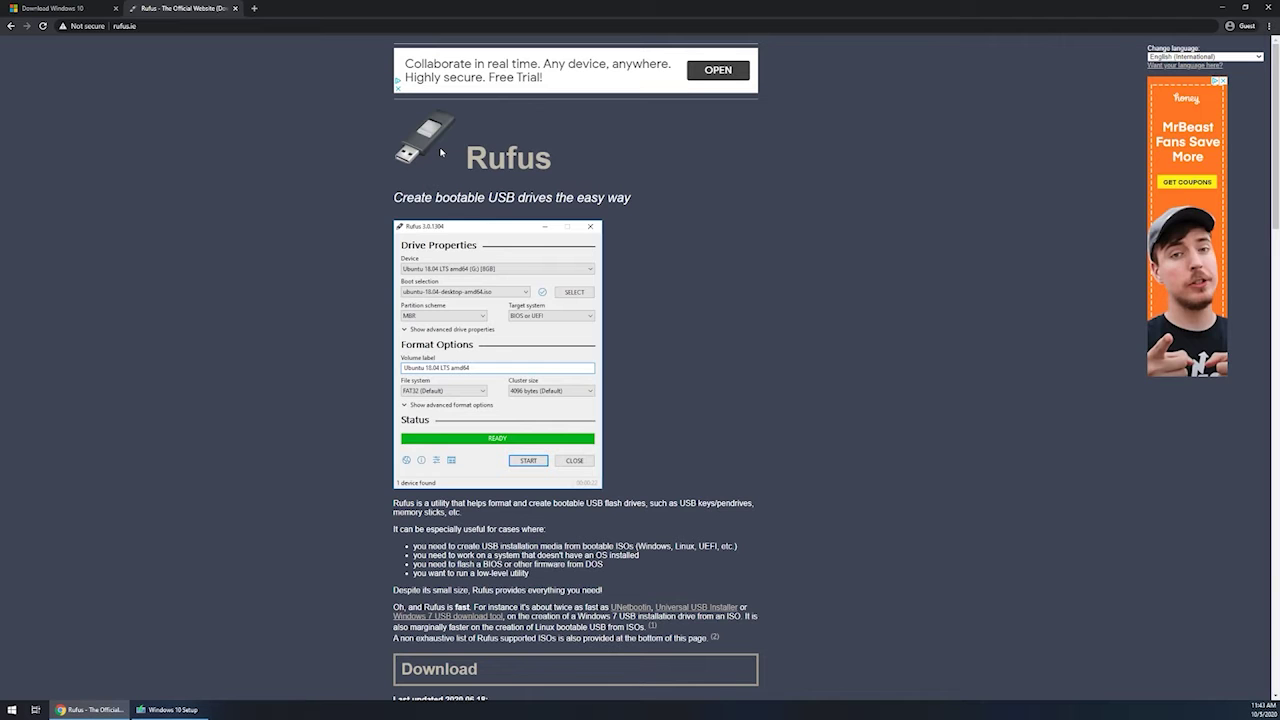
# Download Rufus 3.11 from rufus.ie, launch it with permission to make changes, and move its window aside.
pyautogui.scroll(-1, 511, 617)
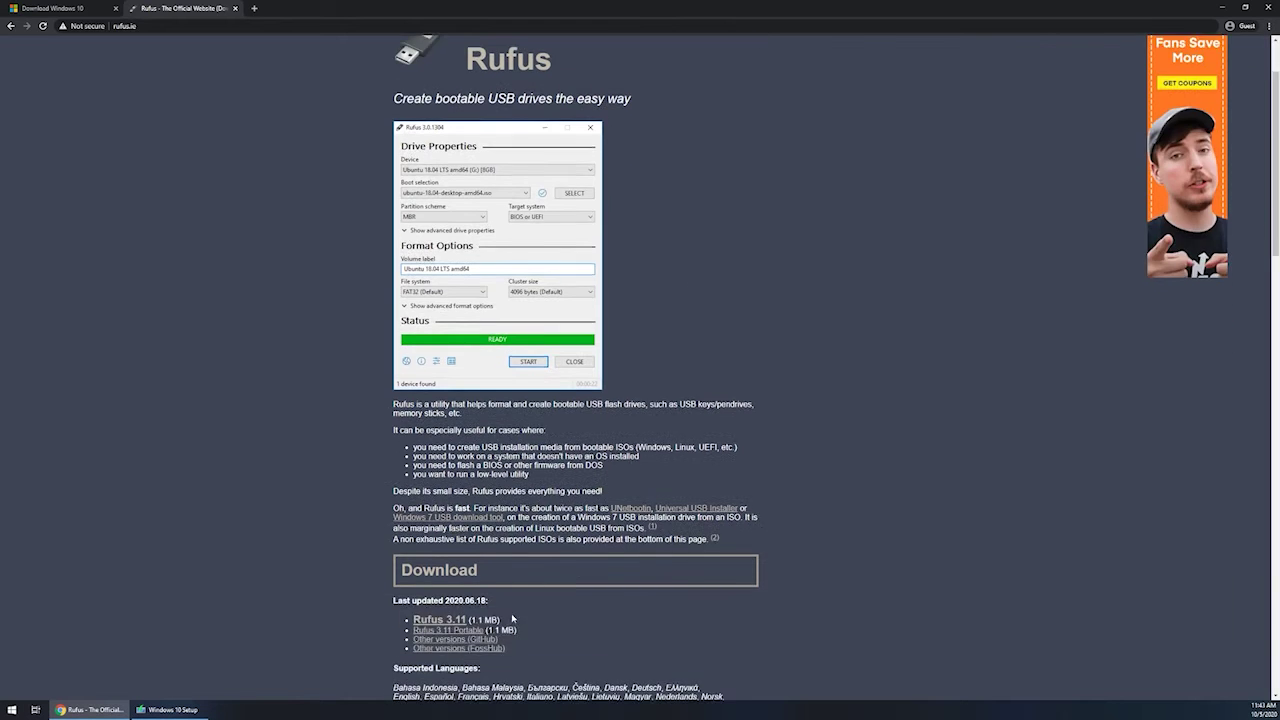
pyautogui.scroll(-2, 511, 618)
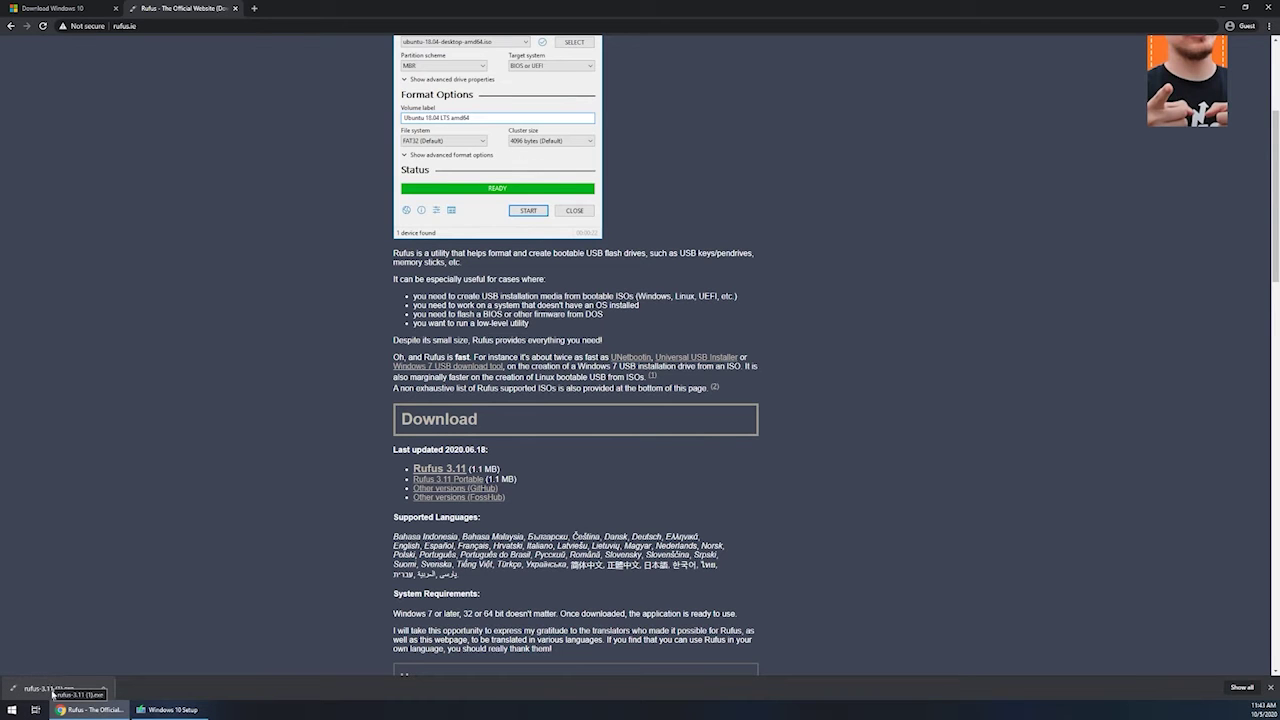
pyautogui.click(52, 692)
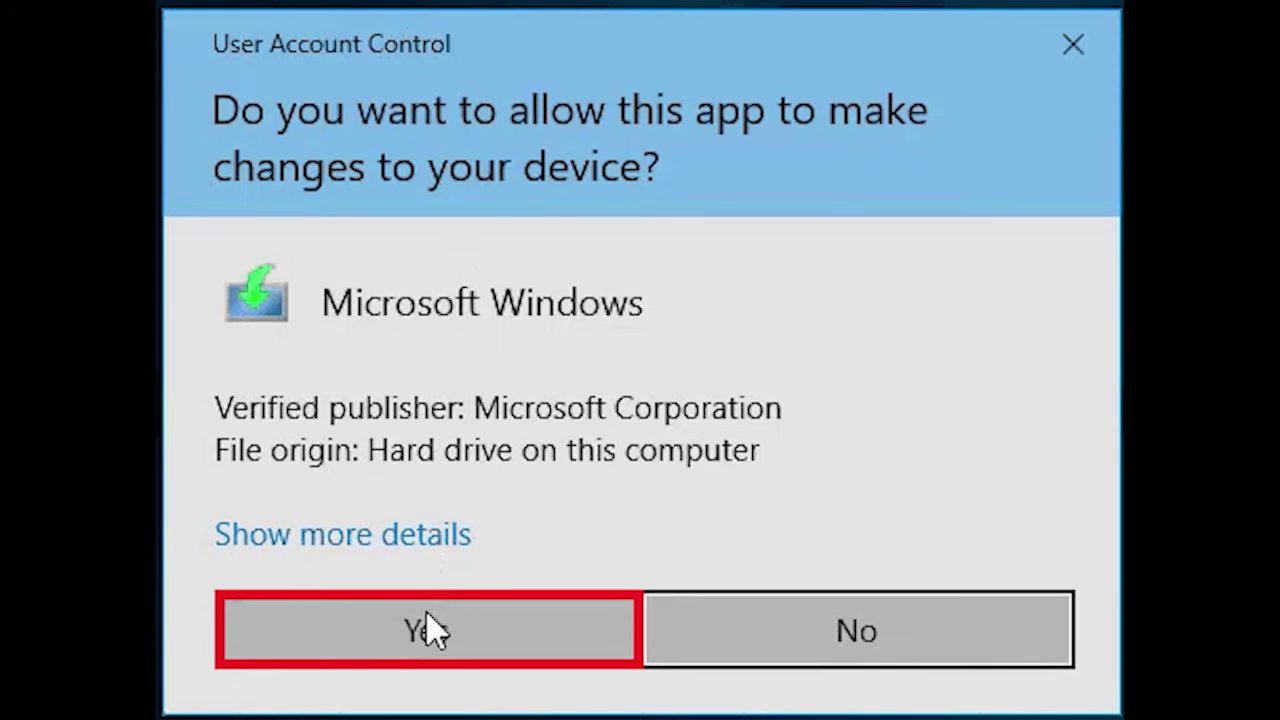
pyautogui.click(427, 630)
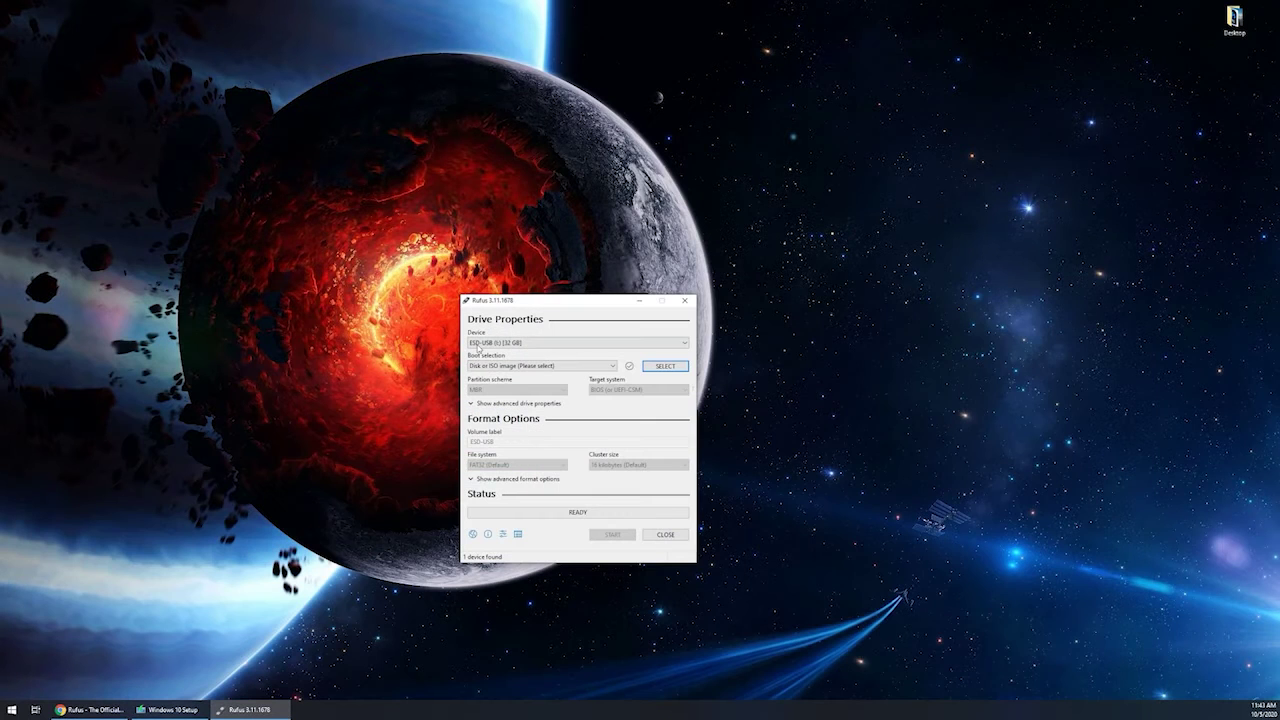
pyautogui.moveTo(535, 300); pyautogui.dragTo(591, 185)
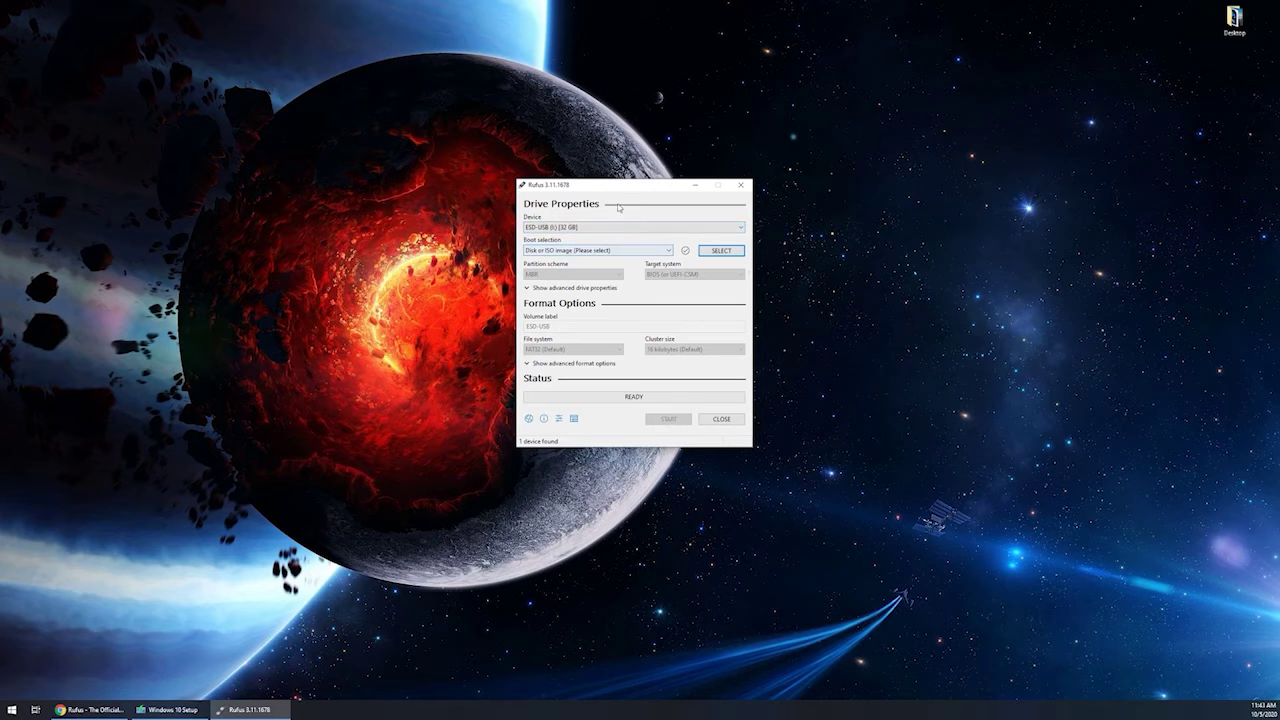
pyautogui.moveTo(603, 188); pyautogui.dragTo(474, 187)
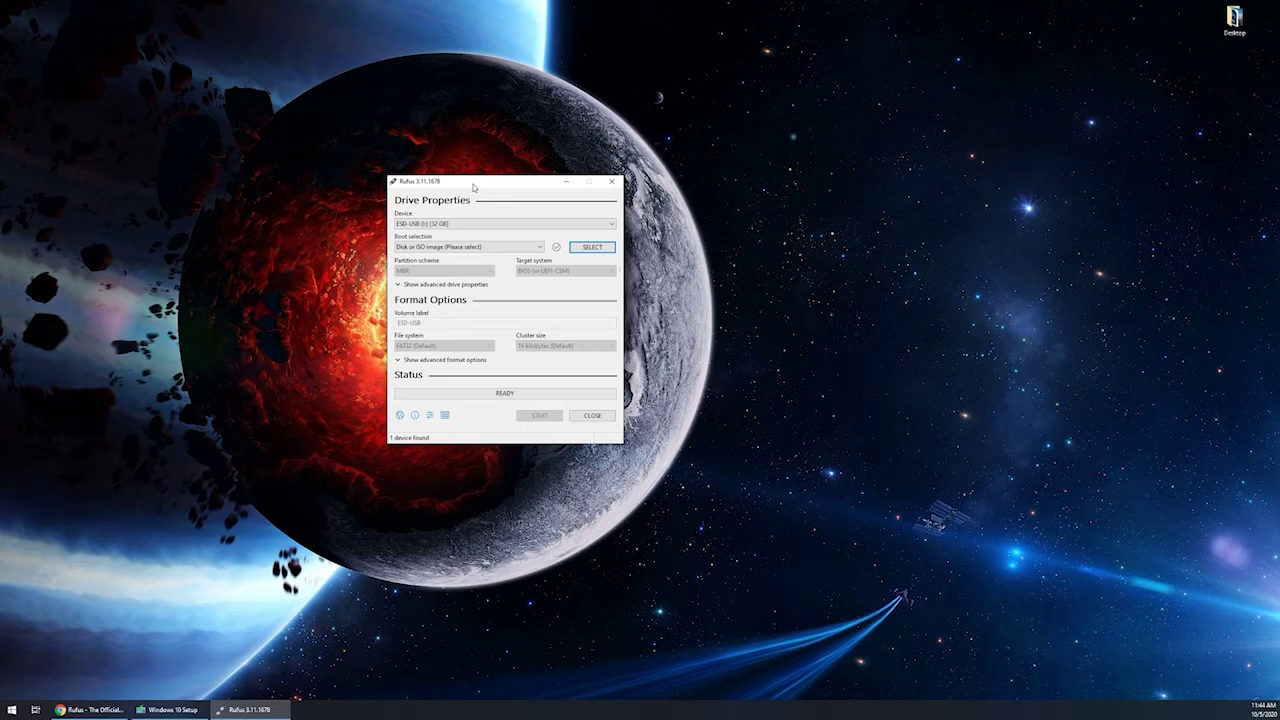
pyautogui.moveTo(494, 189); pyautogui.dragTo(437, 167)
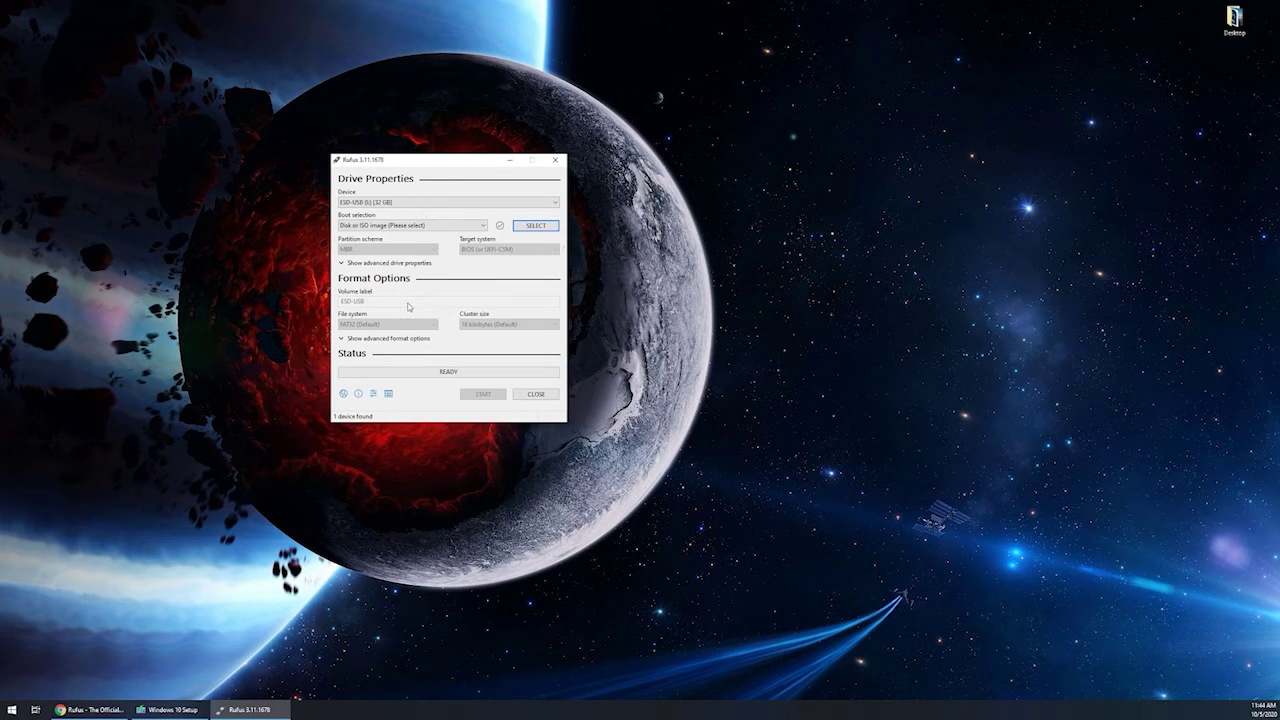
# Switch to Windows 10 Setup, accept the license terms, and choose installation media for another PC with the recommended options.
pyautogui.click(172, 709)
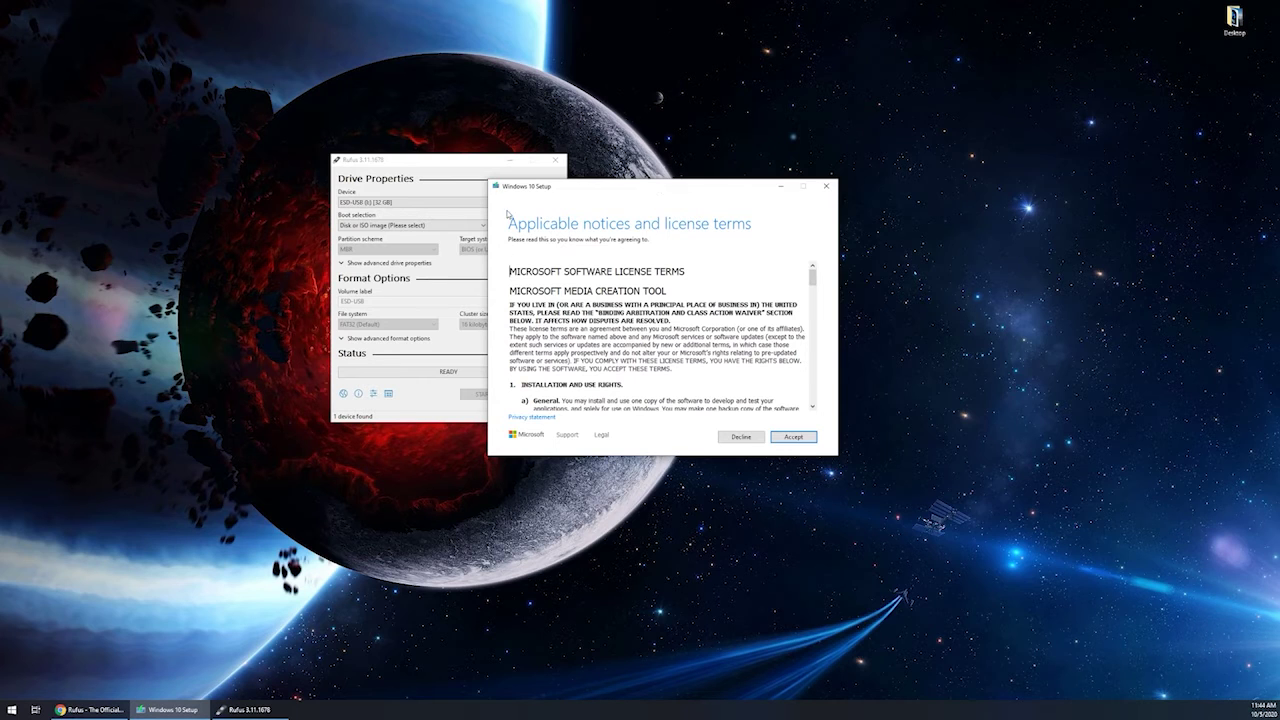
pyautogui.click(790, 438)
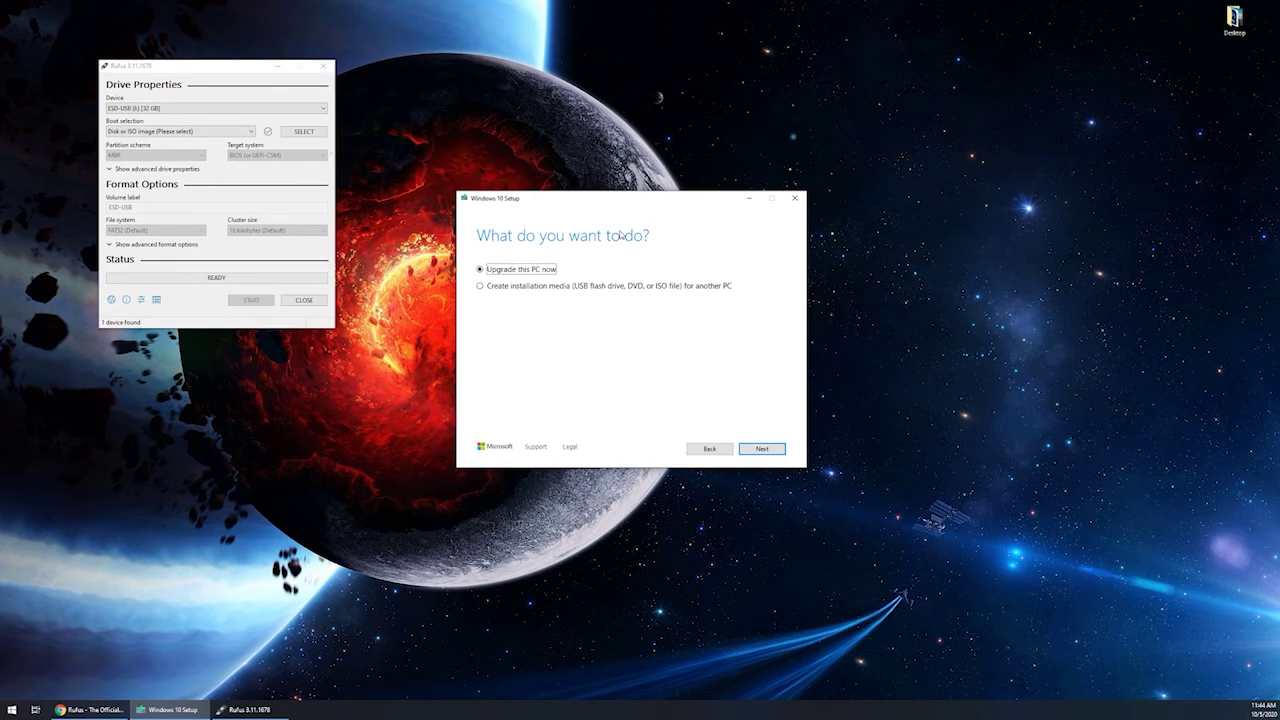
pyautogui.click(517, 288)
pyautogui.click(762, 450)
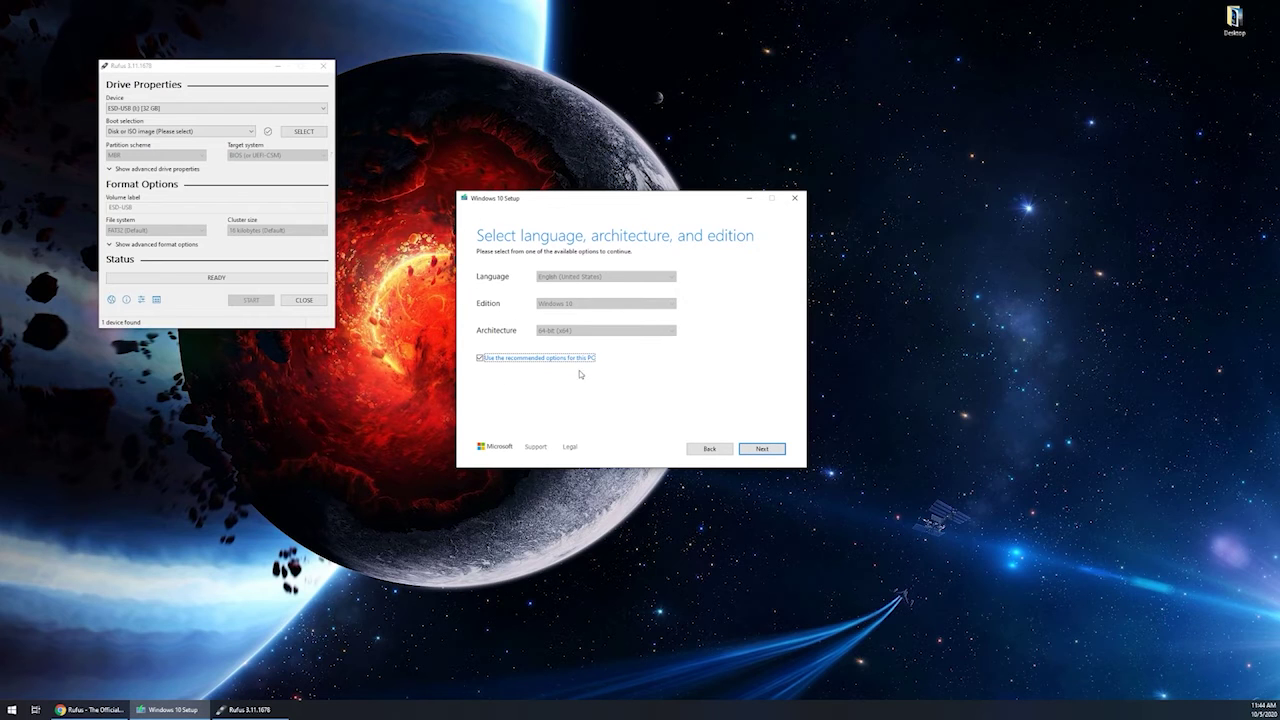
pyautogui.click(762, 449)
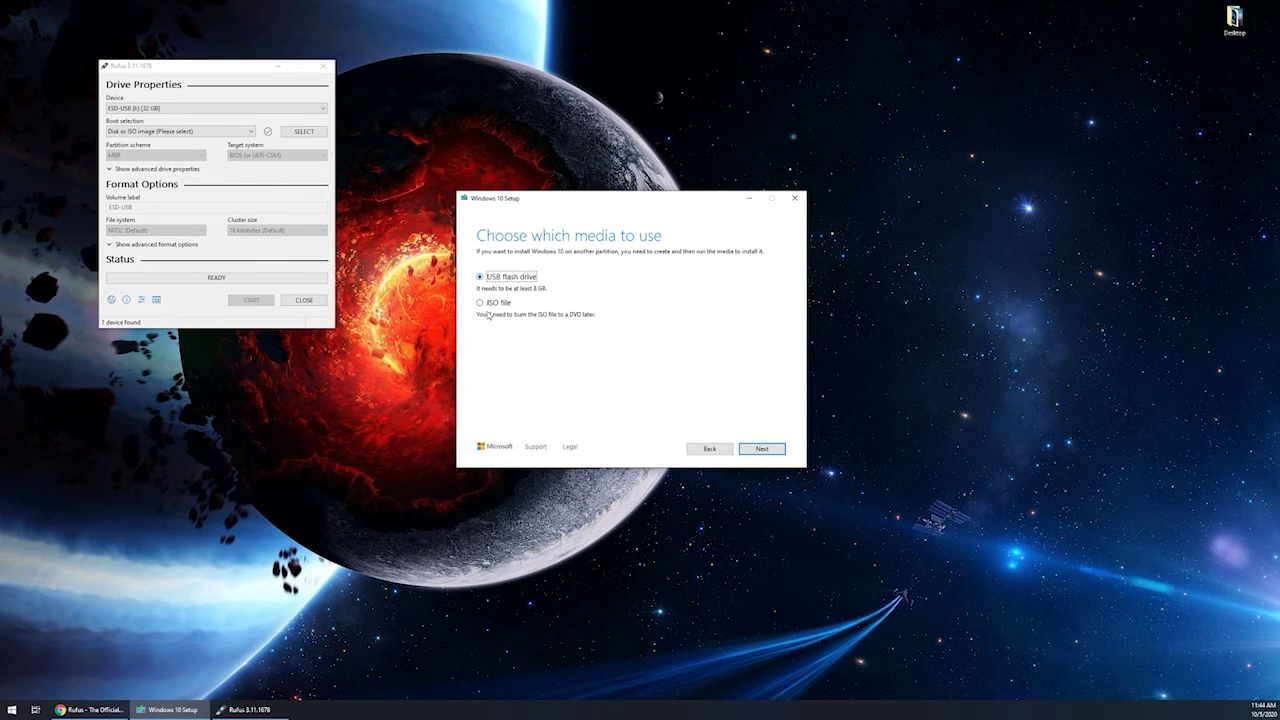
# Choose ISO file as the media, save it to the Desktop as Windows10.iso, and finish the setup.
pyautogui.click(485, 304)
pyautogui.click(770, 452)
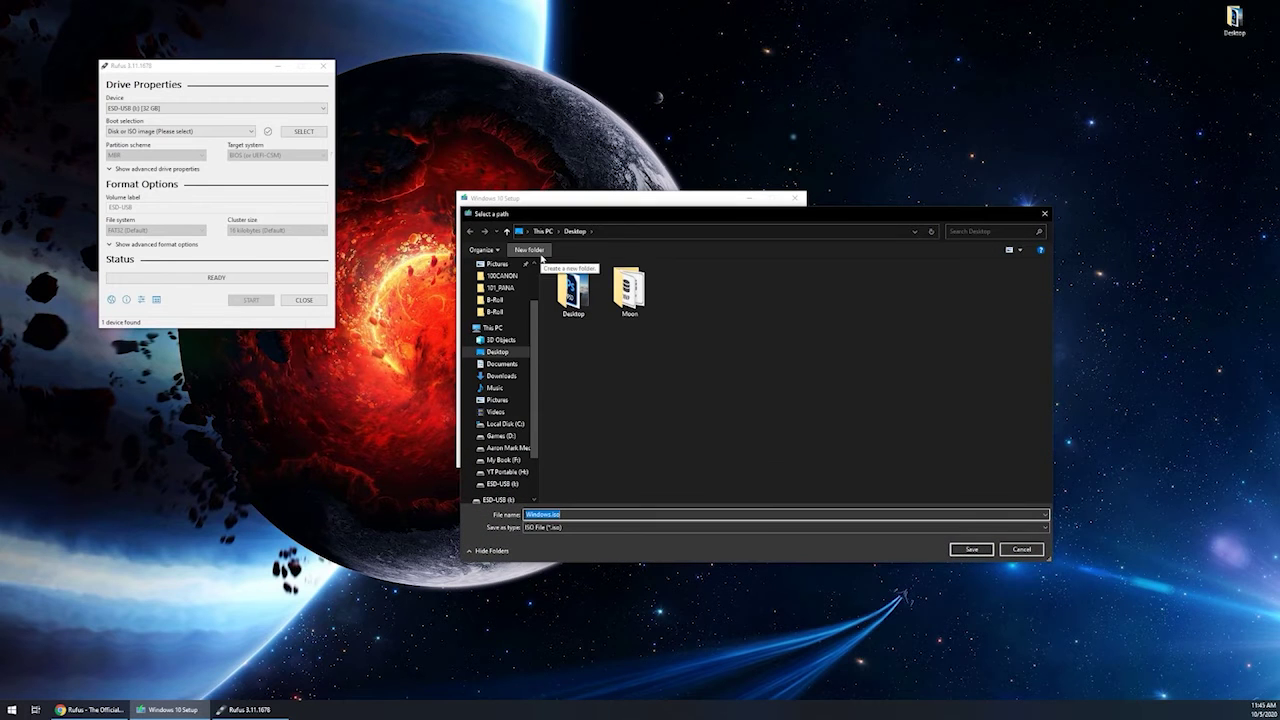
pyautogui.click(452, 359)
pyautogui.click(513, 518)
pyautogui.write('10')
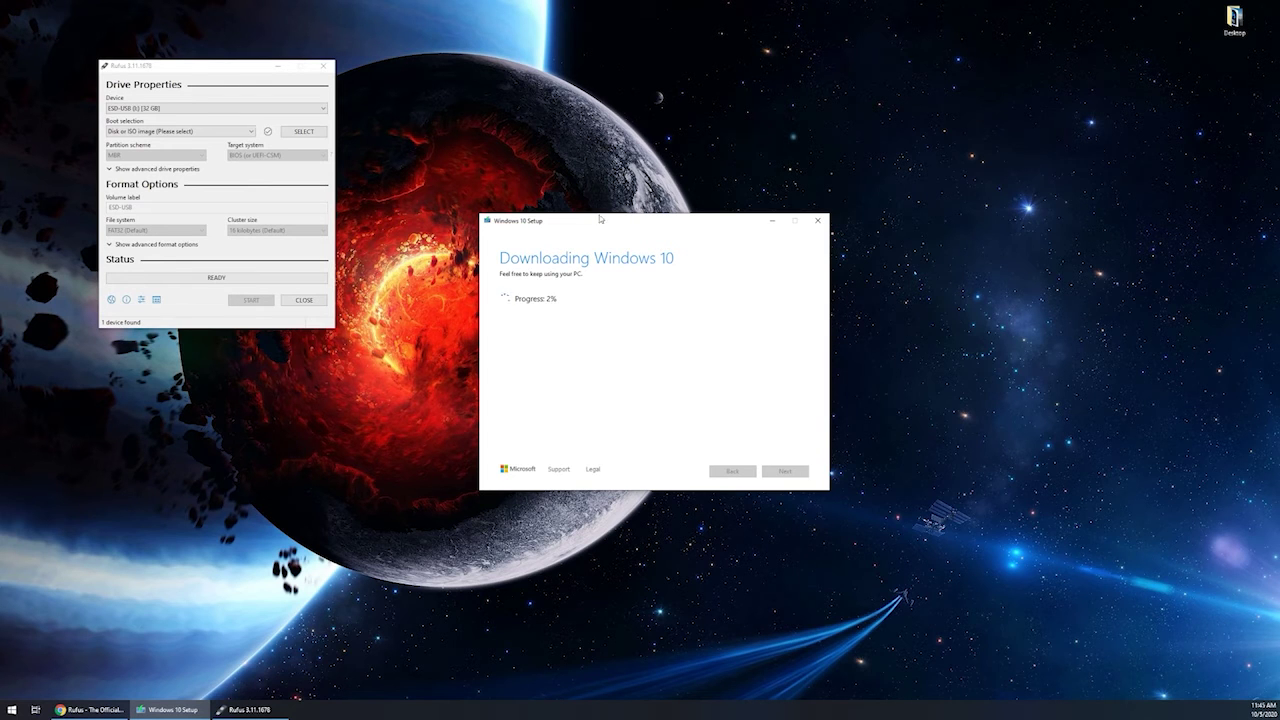
pyautogui.moveTo(163, 70); pyautogui.dragTo(228, 104)
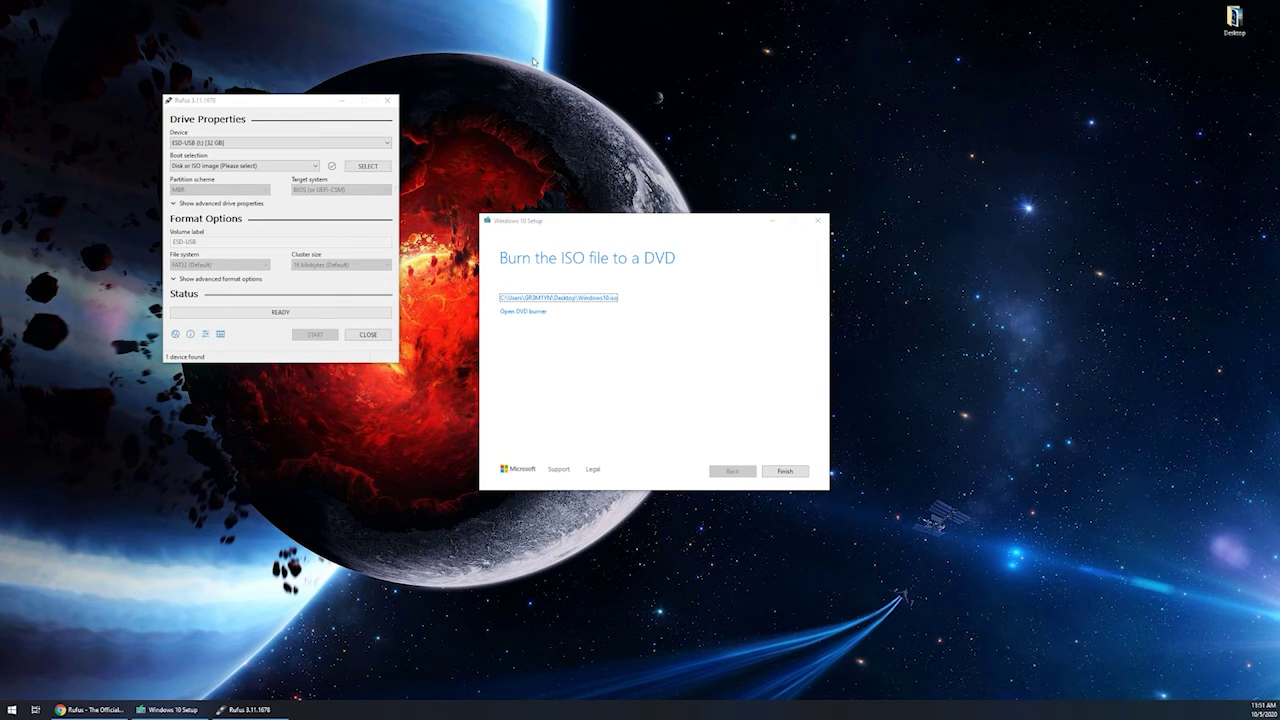
pyautogui.click(789, 472)
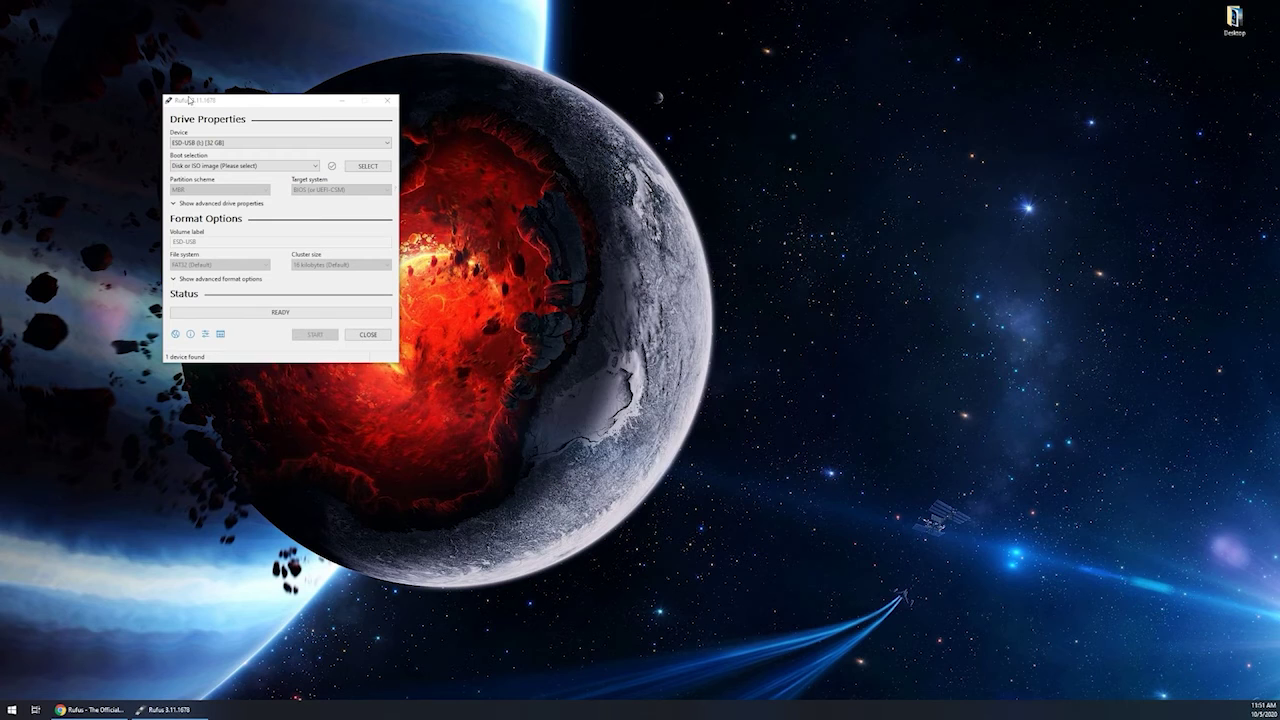
# Switch back to Rufus, bring its window to the middle of the desktop, and select ESD-USB (I:) [32 GB] as the device.
pyautogui.moveTo(222, 104); pyautogui.dragTo(550, 172)
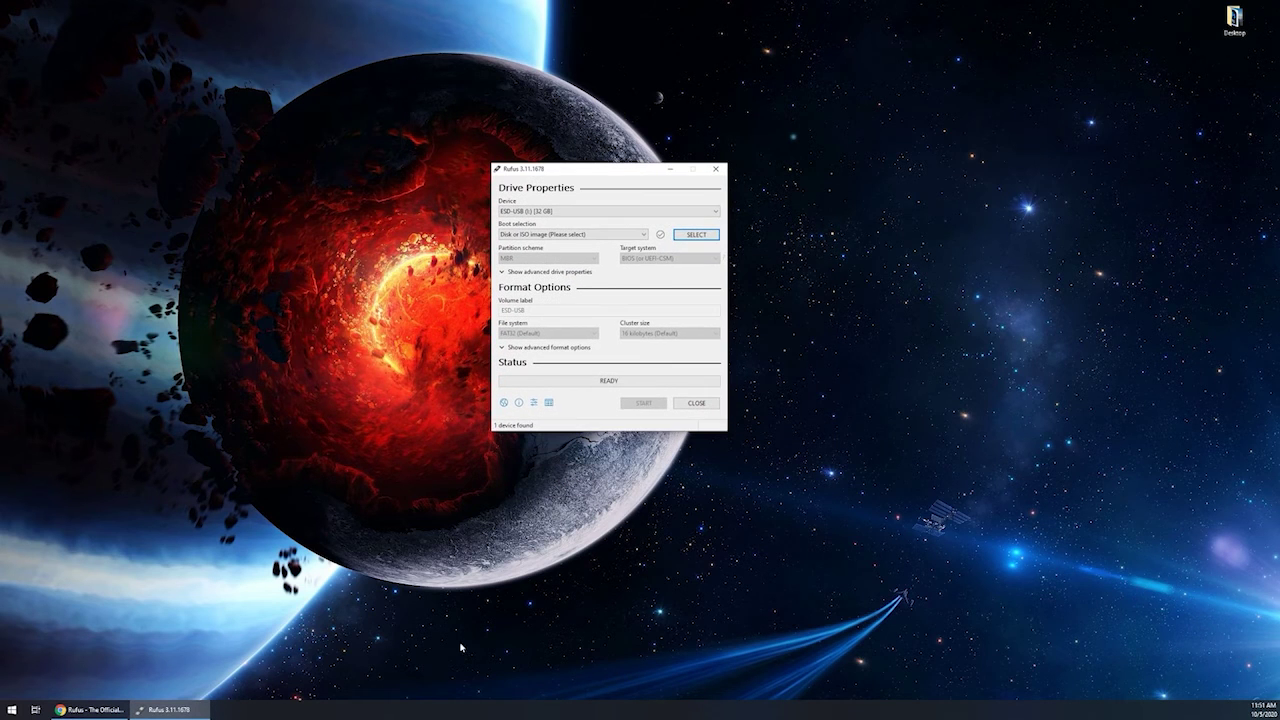
pyautogui.click(378, 468)
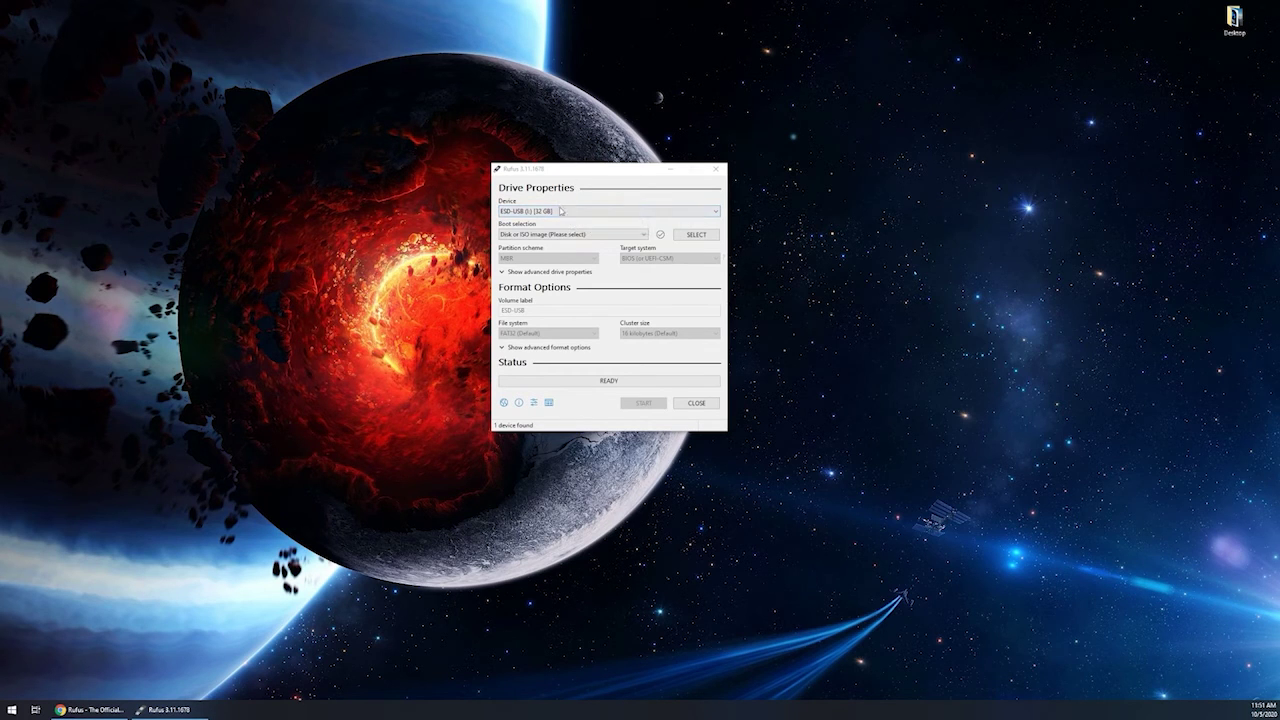
pyautogui.click(516, 212)
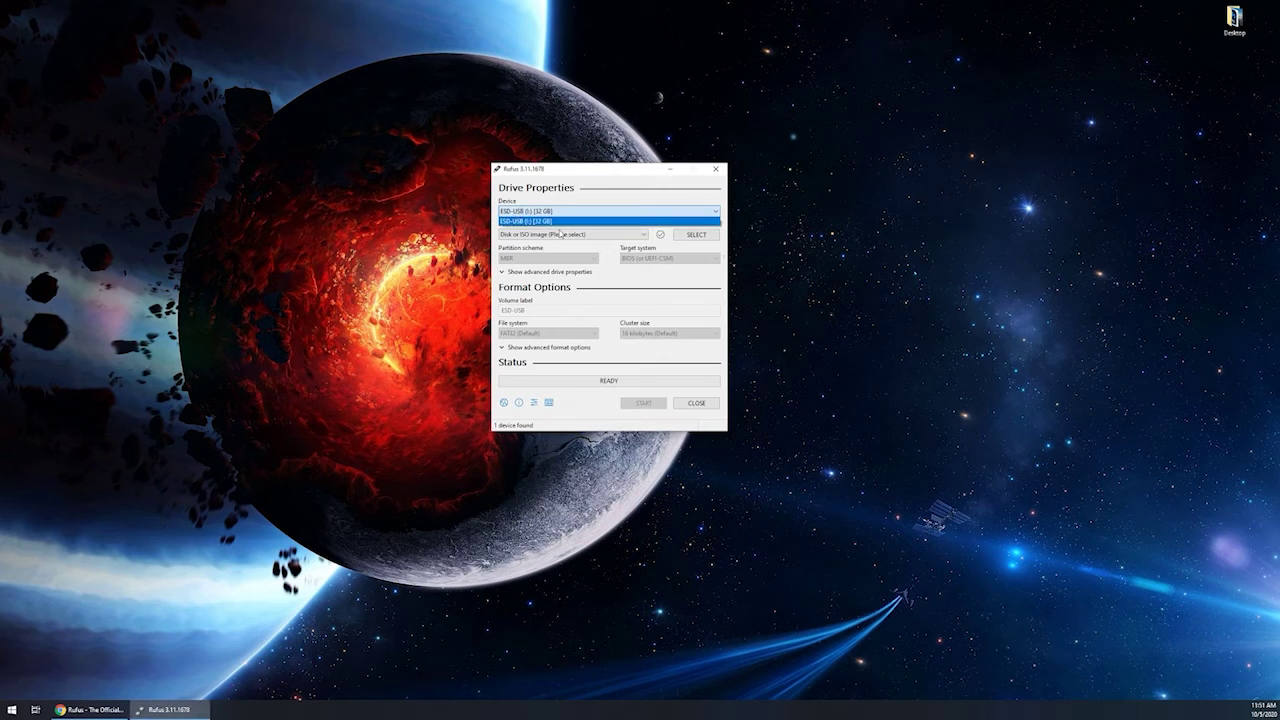
pyautogui.click(559, 222)
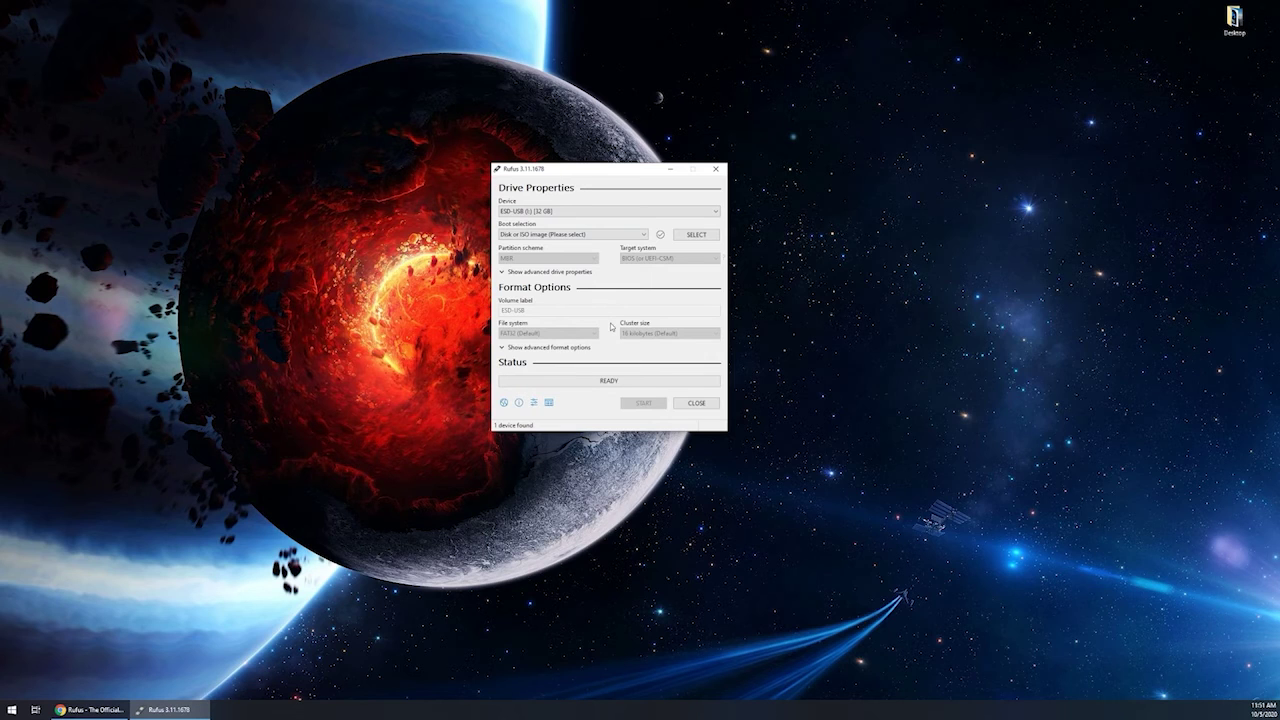
# Check the boot selection options and load Windows10.iso from the Desktop as the boot image.
pyautogui.click(540, 236)
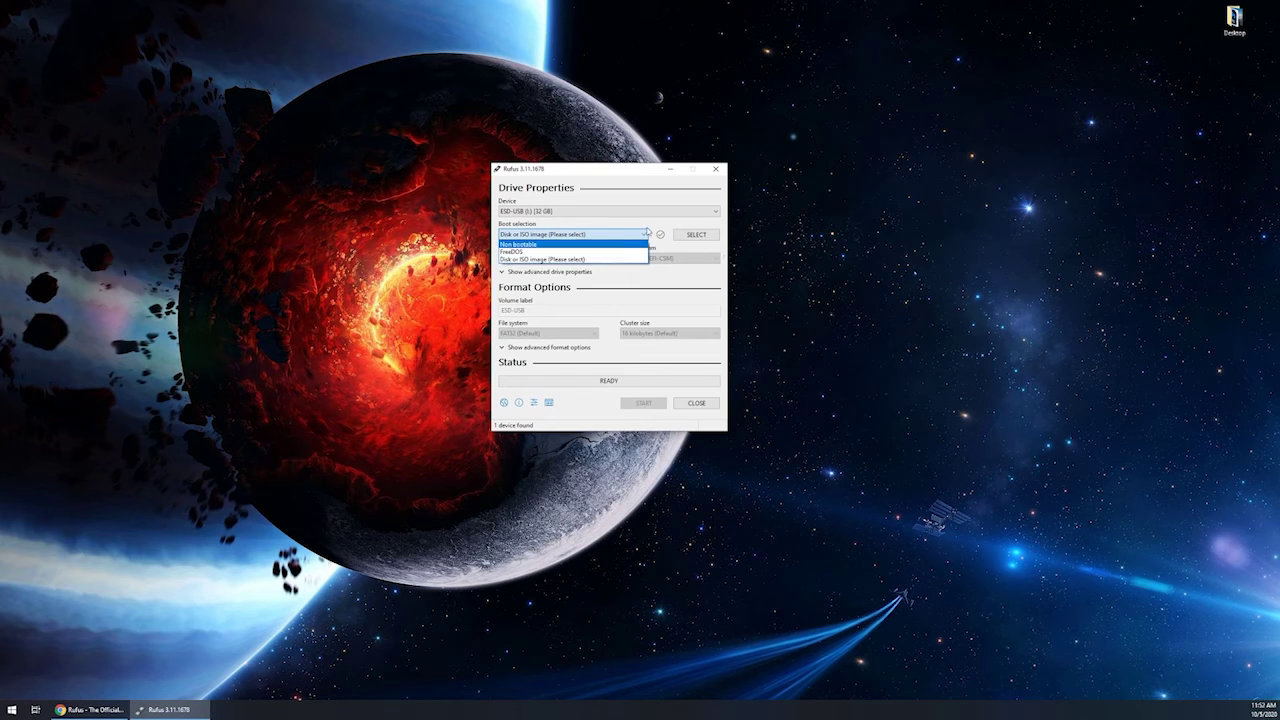
pyautogui.click(690, 234)
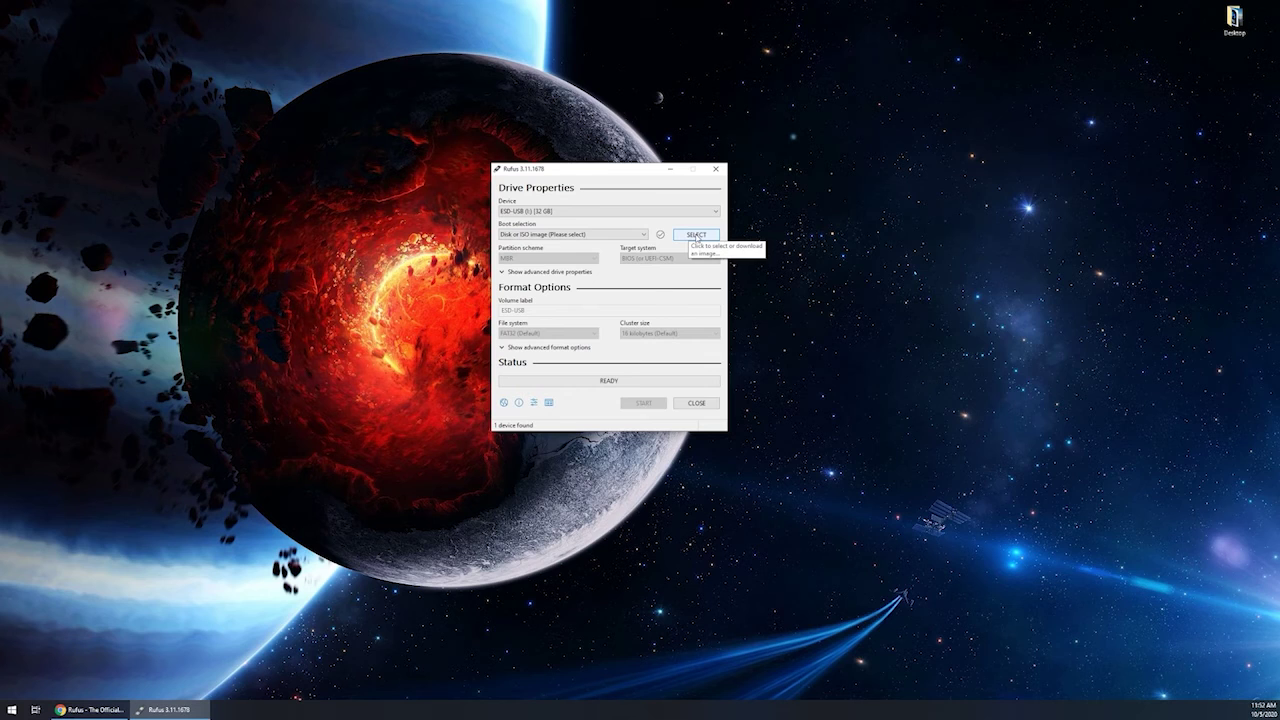
pyautogui.click(696, 236)
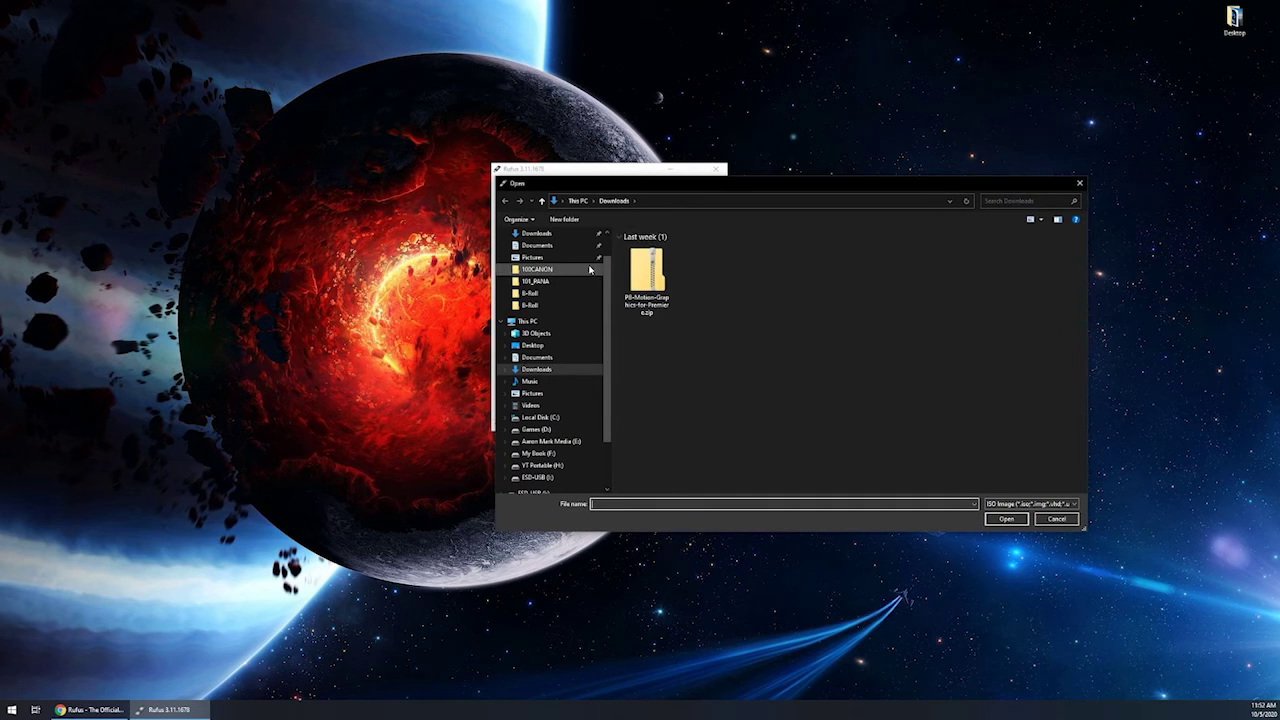
pyautogui.scroll(1, 578, 310)
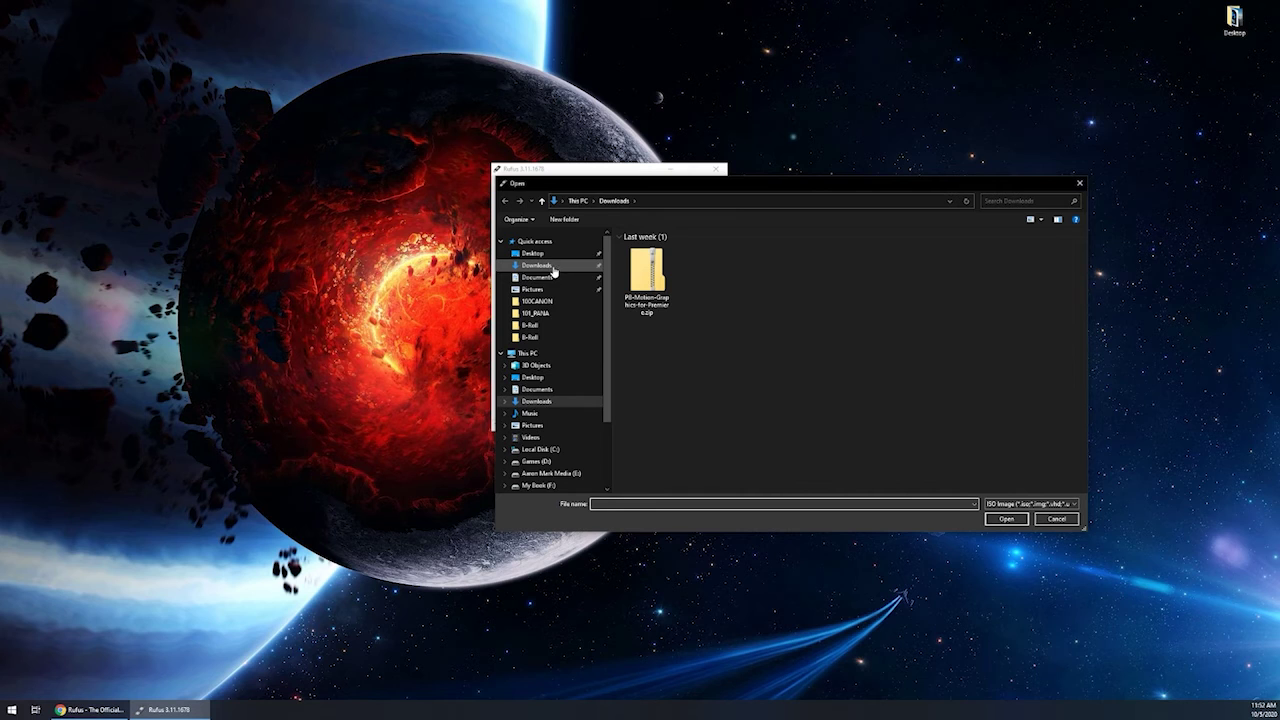
pyautogui.click(530, 256)
pyautogui.click(770, 282)
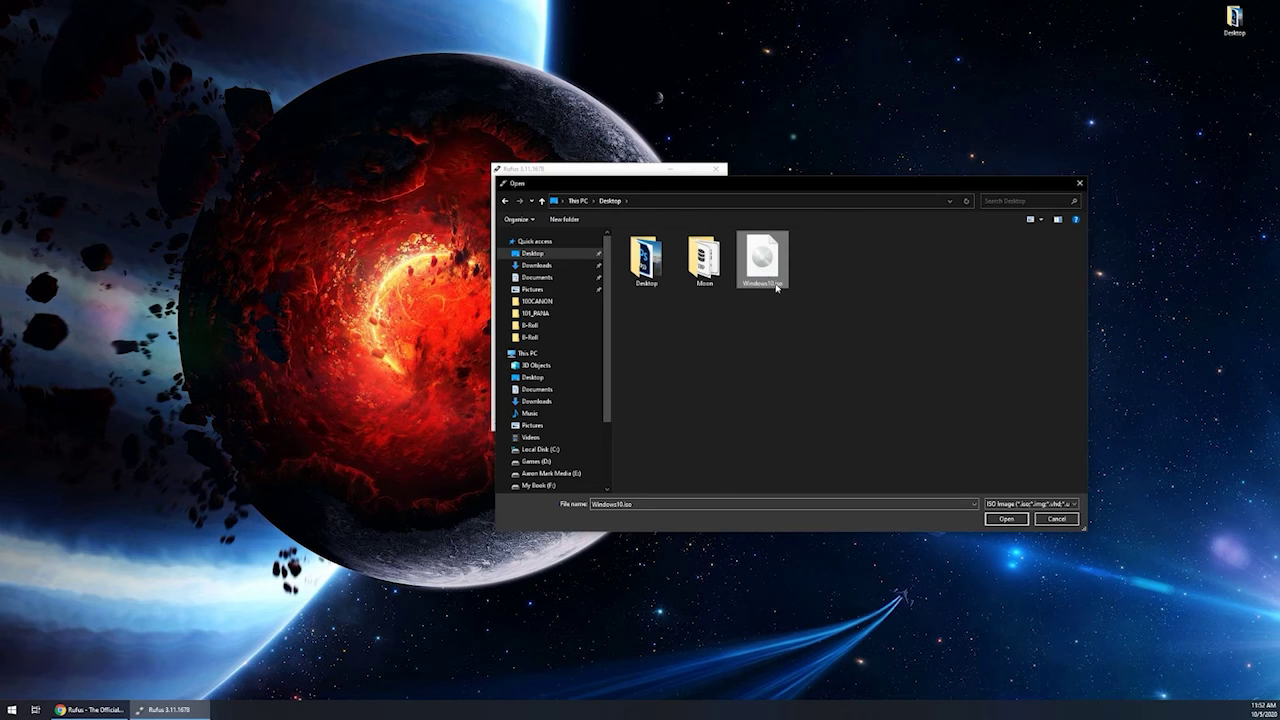
pyautogui.click(1006, 519)
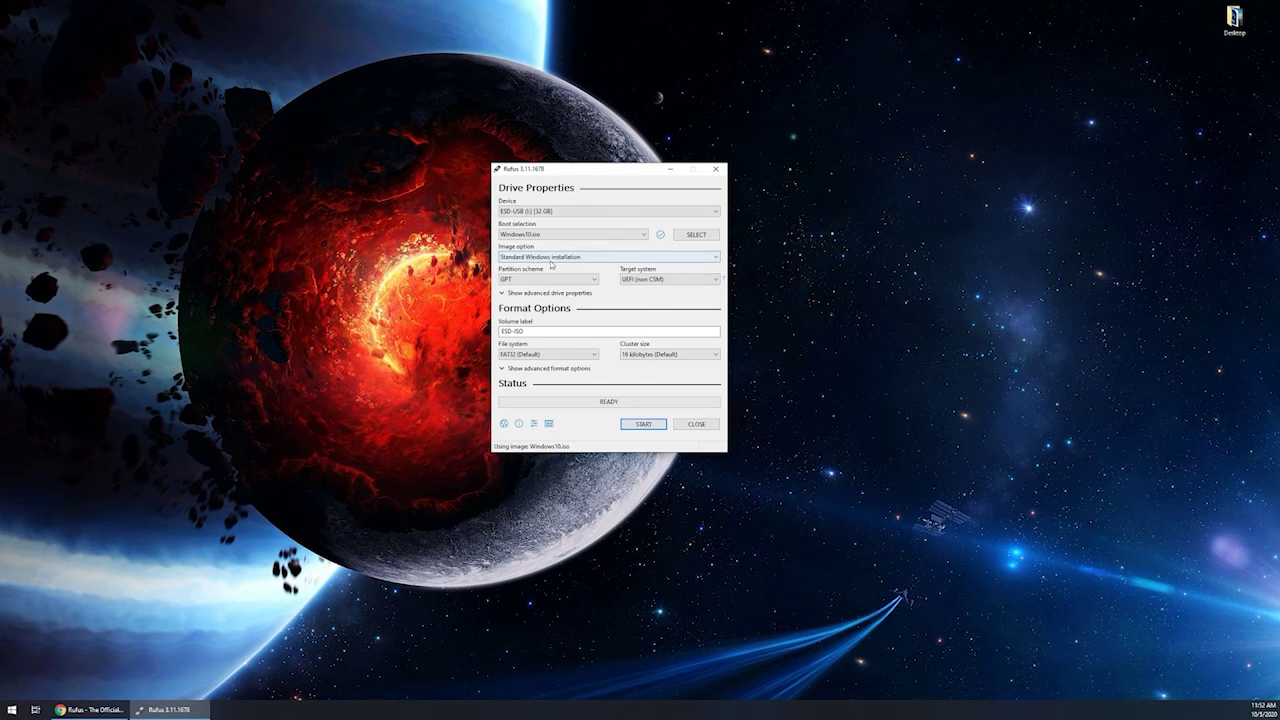
# Choose Standard Windows installation as the image option and shift the Rufus window slightly aside.
pyautogui.click(525, 257)
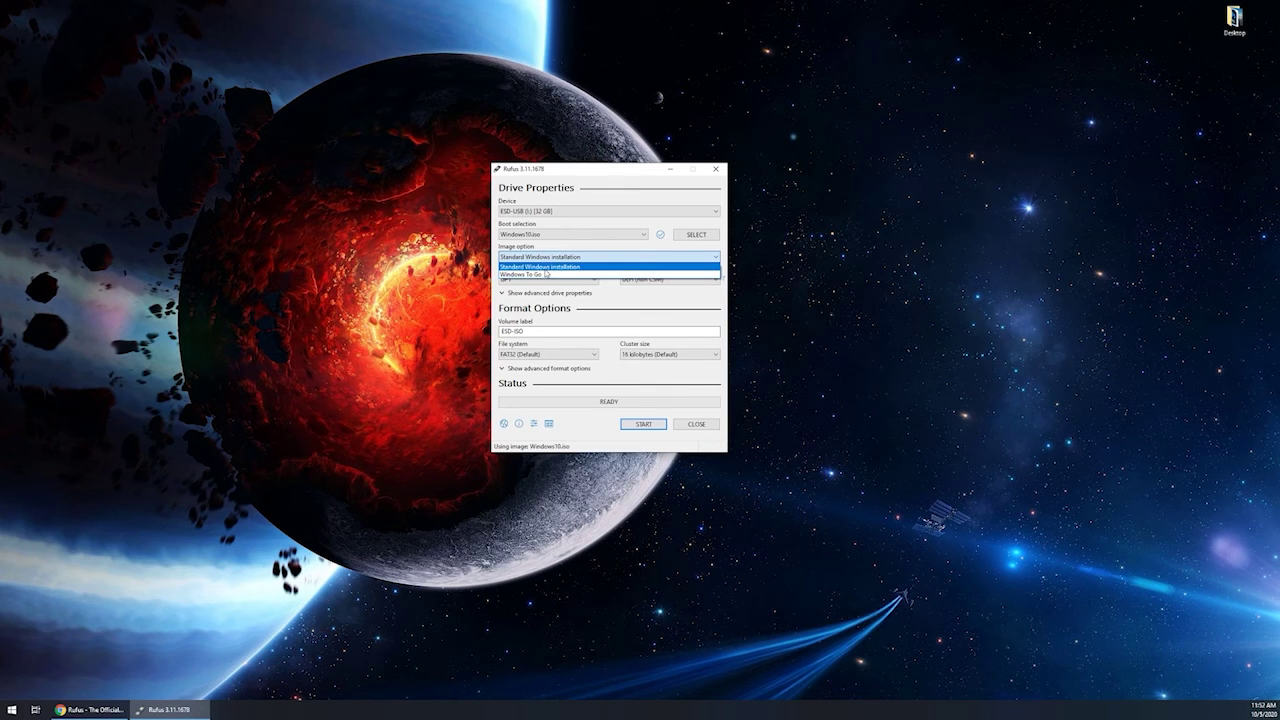
pyautogui.click(546, 268)
pyautogui.moveTo(558, 173); pyautogui.dragTo(491, 178)
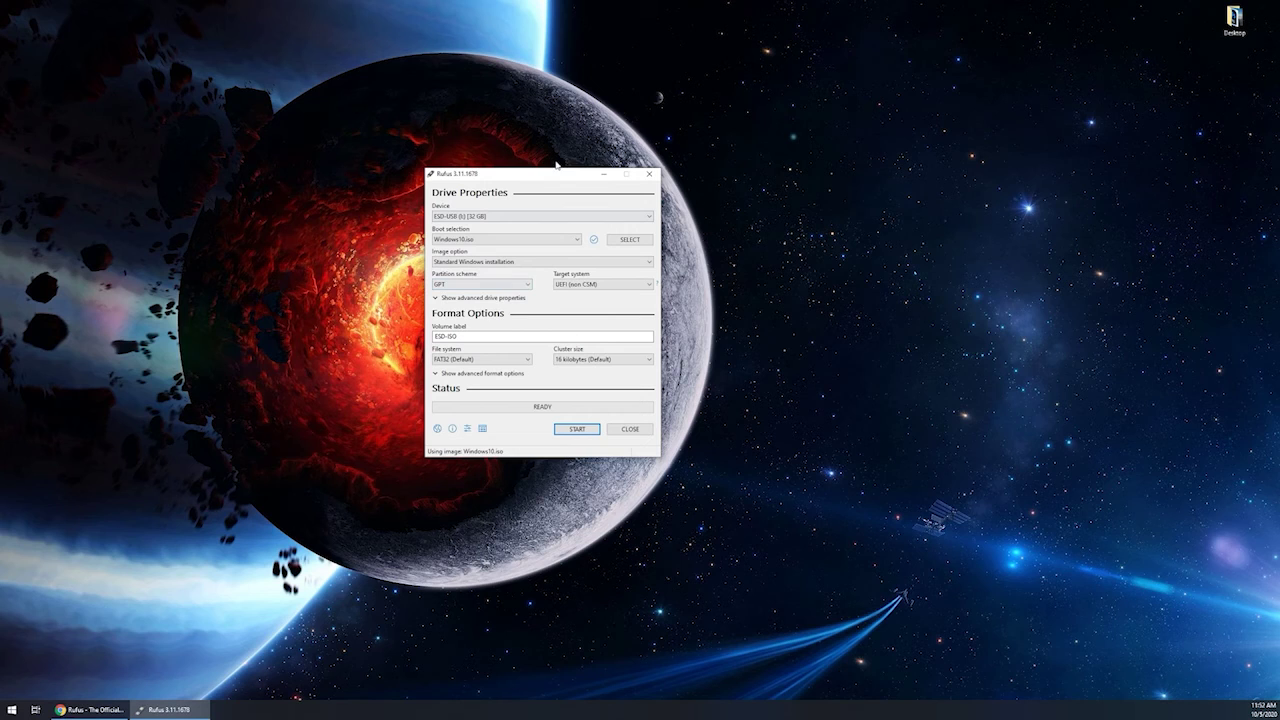
# Try the MBR partition scheme and check which target systems it offers.
pyautogui.click(492, 290)
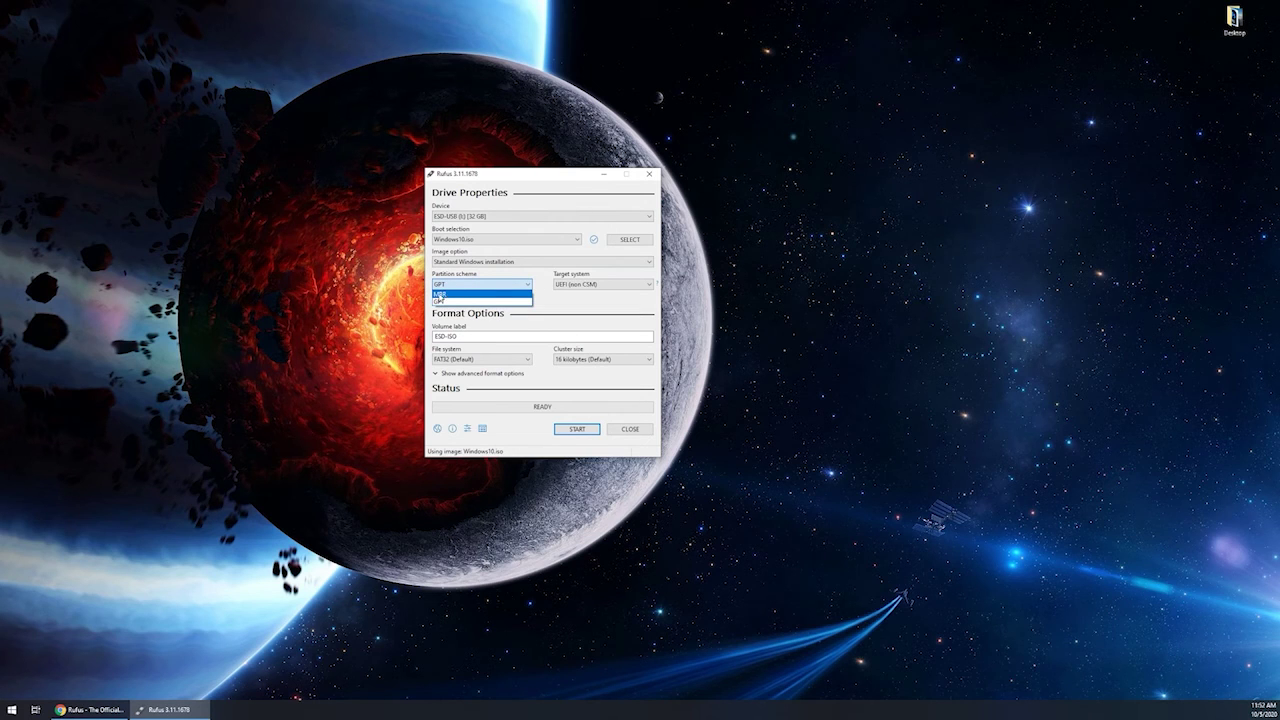
pyautogui.click(440, 299)
pyautogui.click(590, 285)
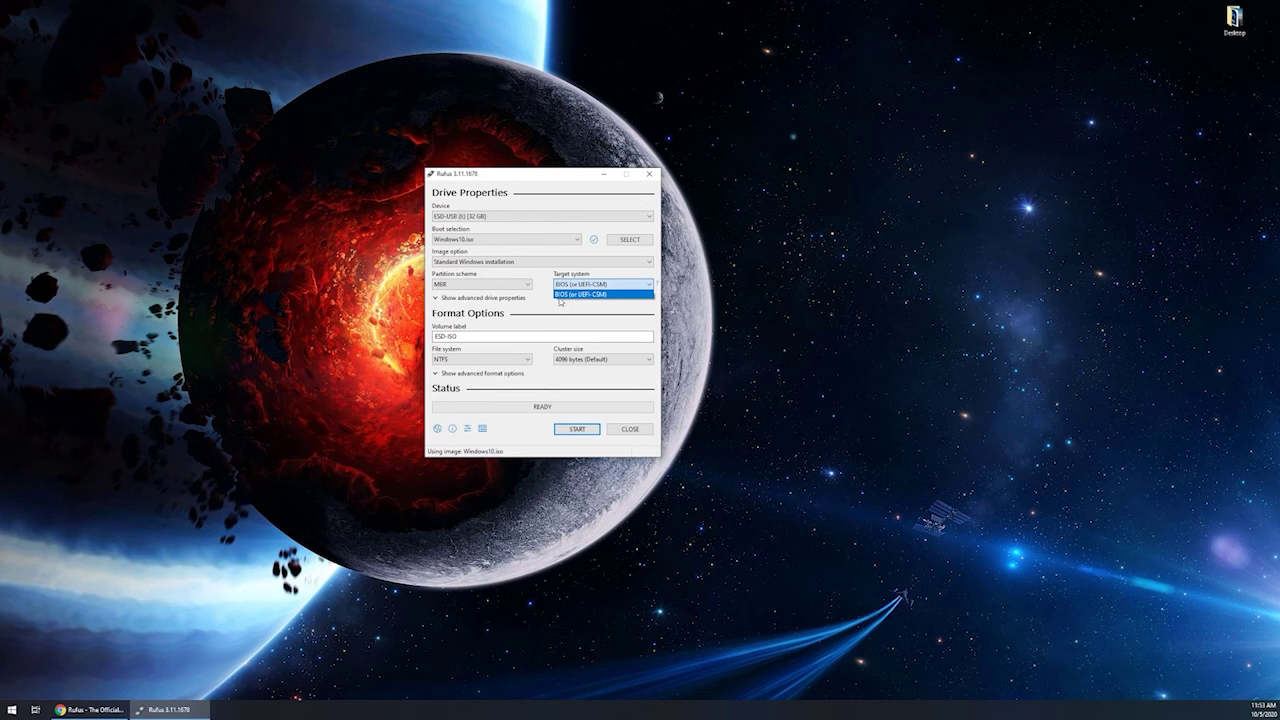
pyautogui.click(502, 282)
# Set the partition scheme to GPT and check that the target system is UEFI (non CSM).
pyautogui.click(452, 286)
pyautogui.click(448, 305)
pyautogui.click(620, 285)
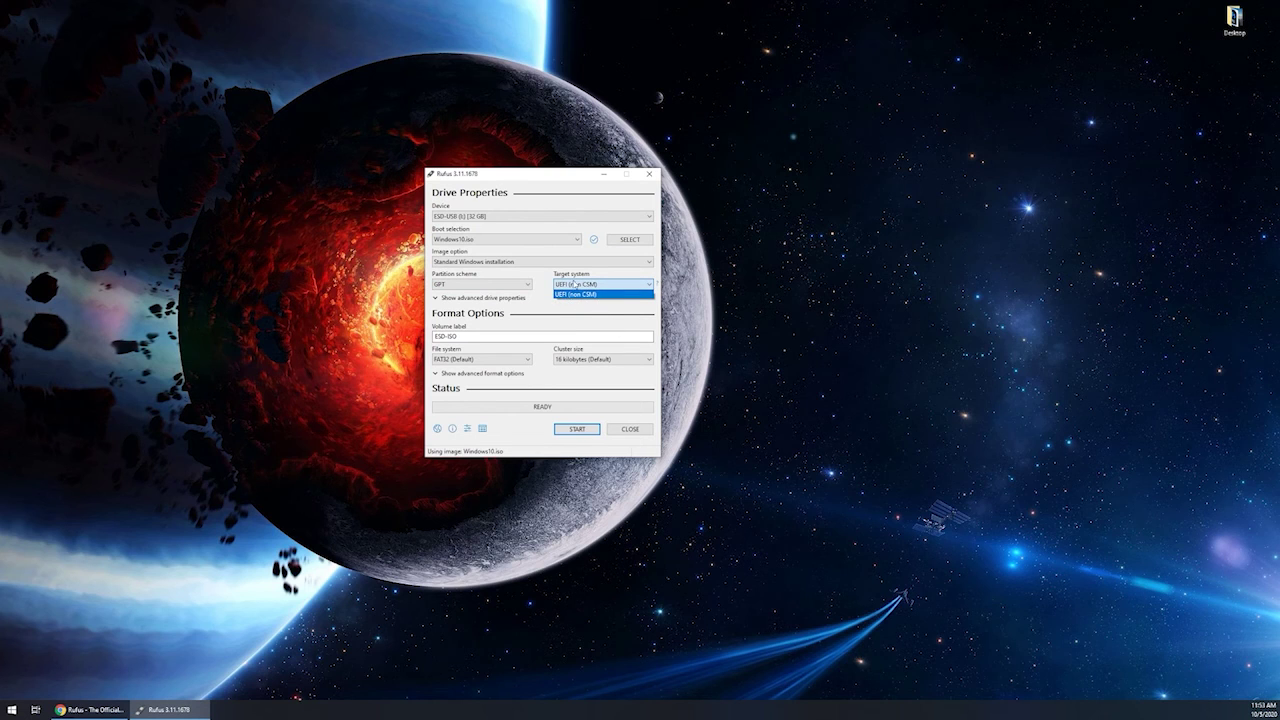
# Set the volume label to YT Demo ISO, with the FAT32 (Default) file system and 16 kilobytes (Default) cluster size.
pyautogui.click(616, 337)
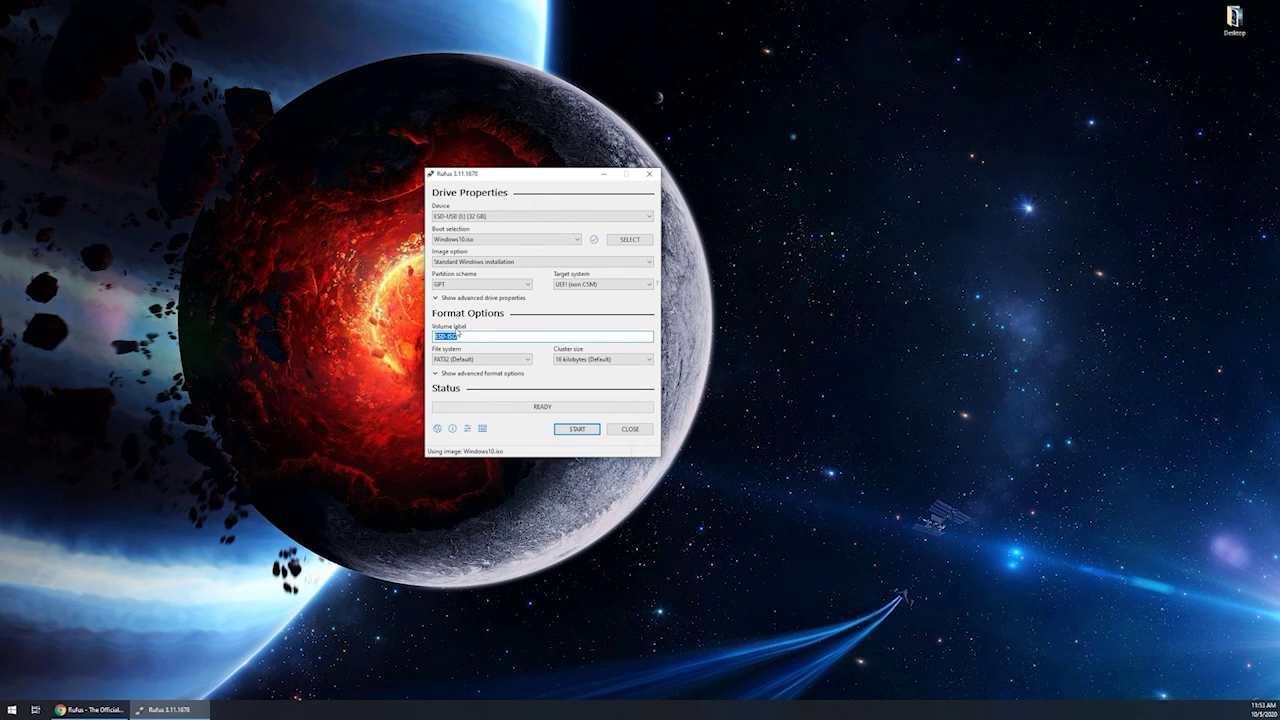
pyautogui.write('YT Demo ISO')
pyautogui.click(483, 373)
pyautogui.click(480, 359)
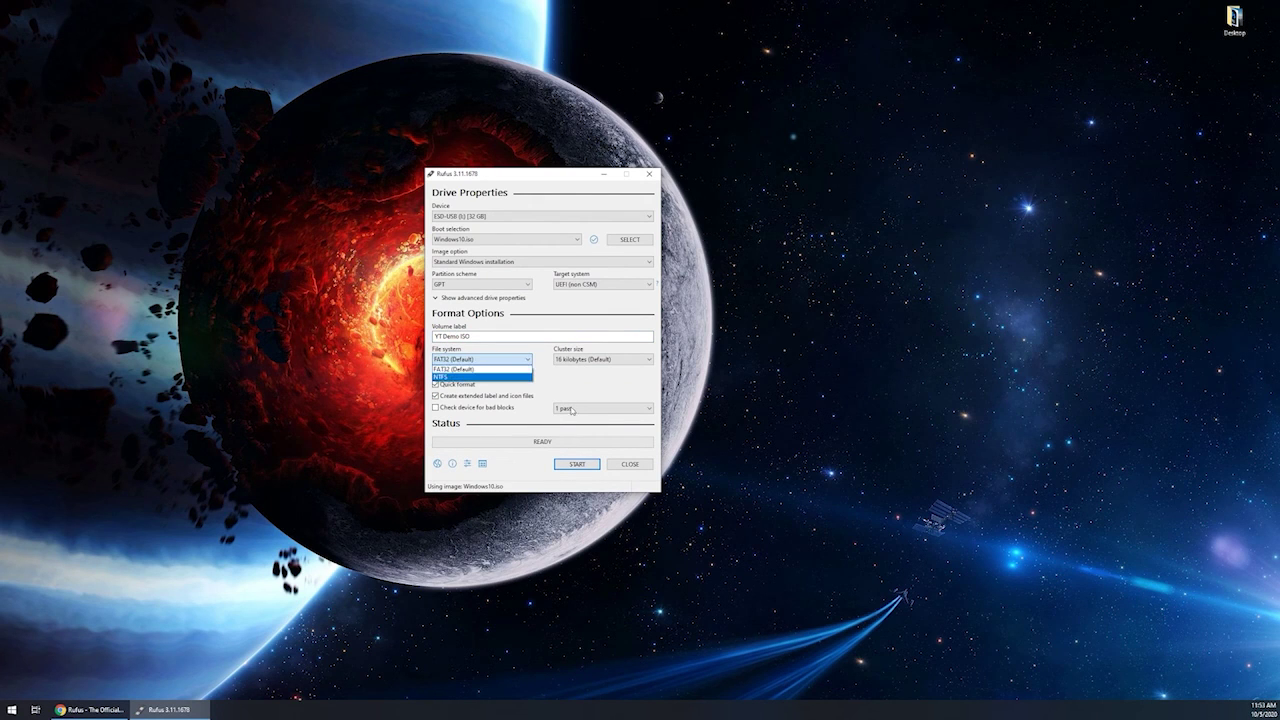
pyautogui.click(446, 370)
pyautogui.click(590, 359)
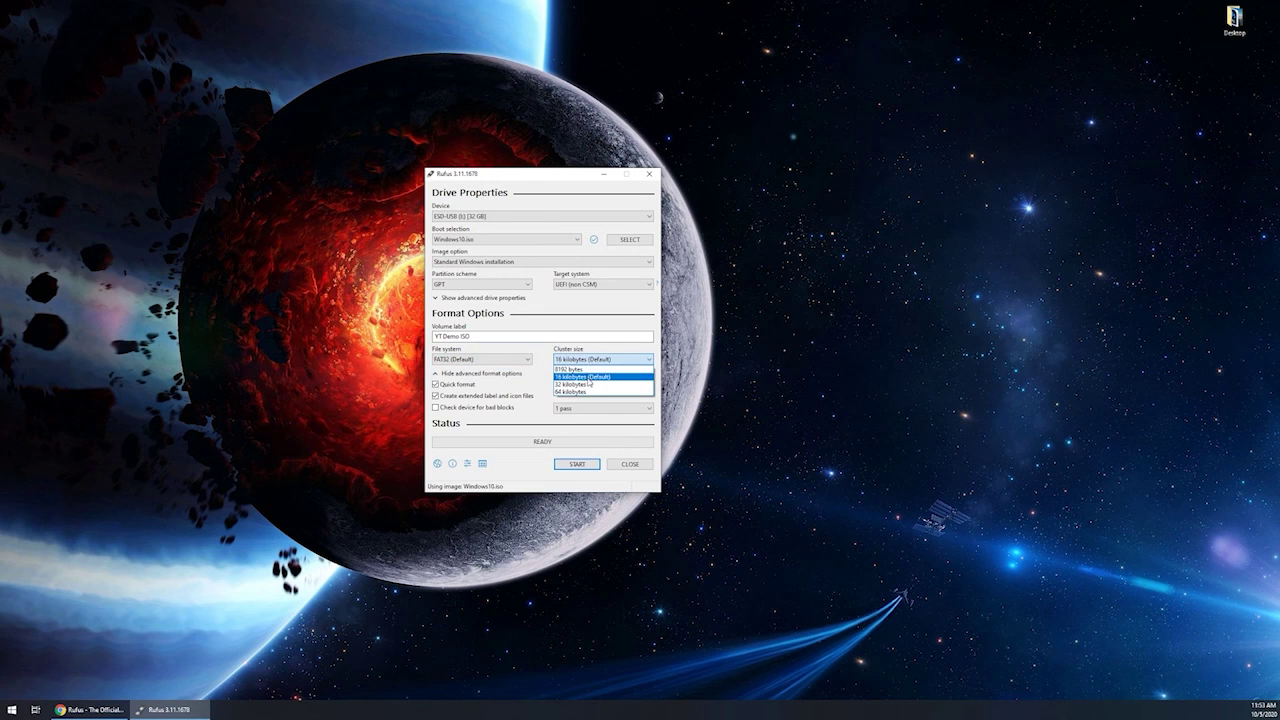
pyautogui.click(588, 377)
pyautogui.click(460, 374)
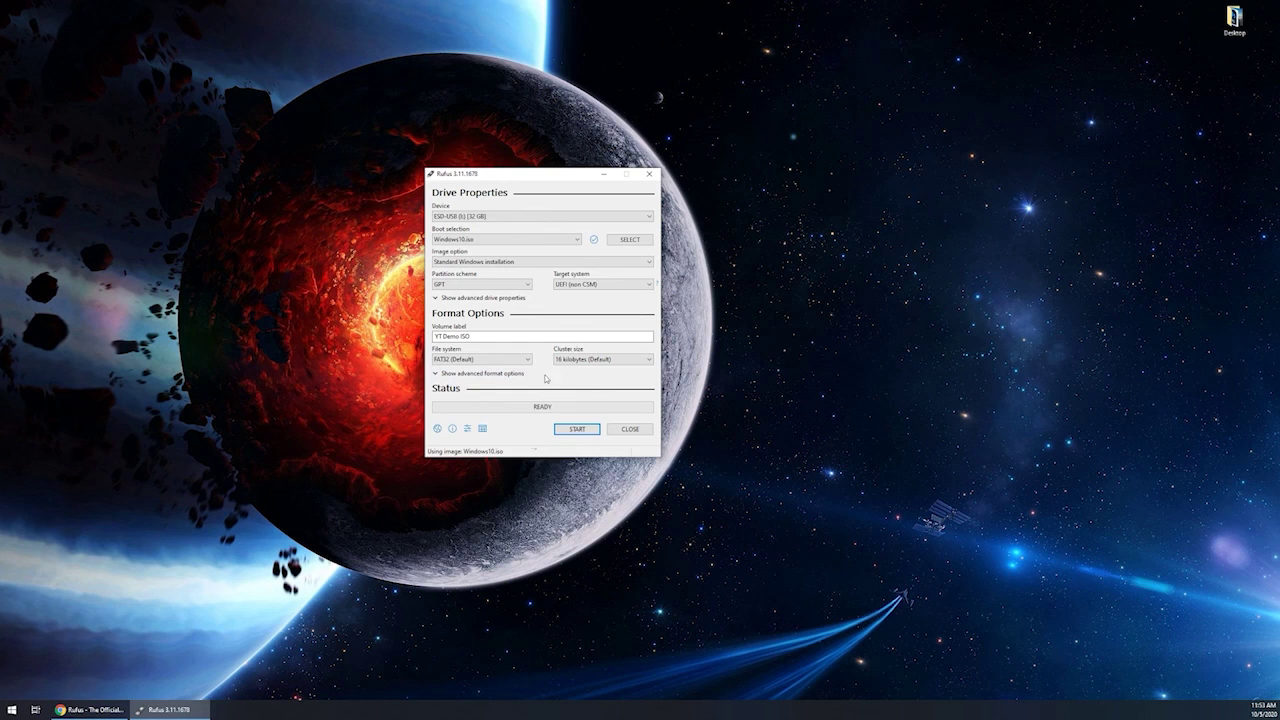
# Start writing the image to the USB drive and accept that all its data will be destroyed.
pyautogui.click(577, 429)
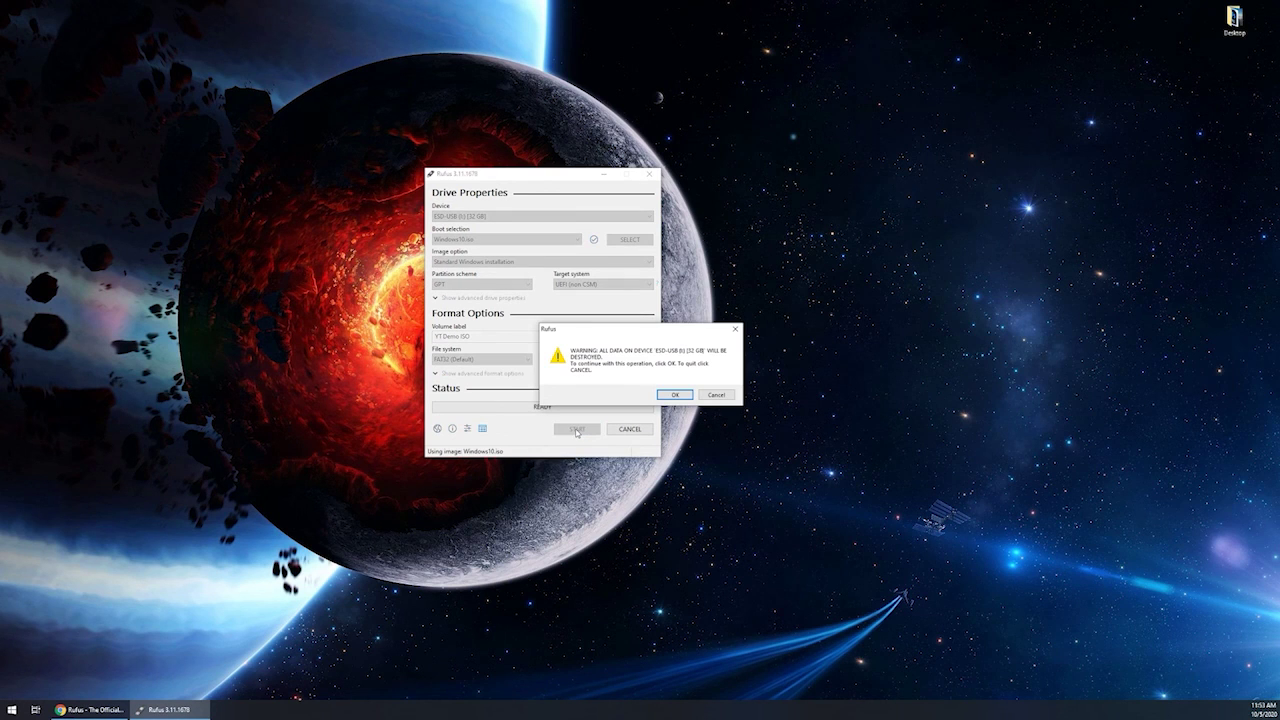
pyautogui.moveTo(630, 330)
pyautogui.mouseDown()
pyautogui.moveTo(614, 322)
pyautogui.moveTo(622, 308)
pyautogui.mouseUp()
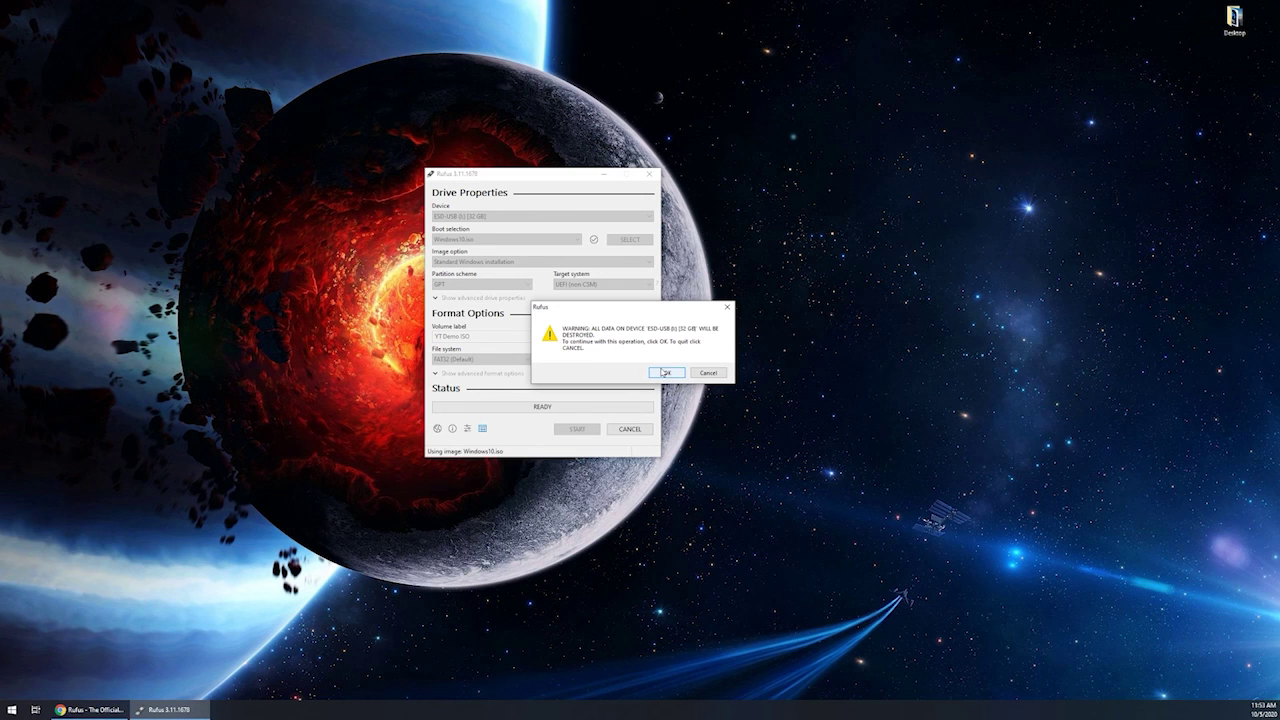
pyautogui.moveTo(612, 306); pyautogui.dragTo(604, 302)
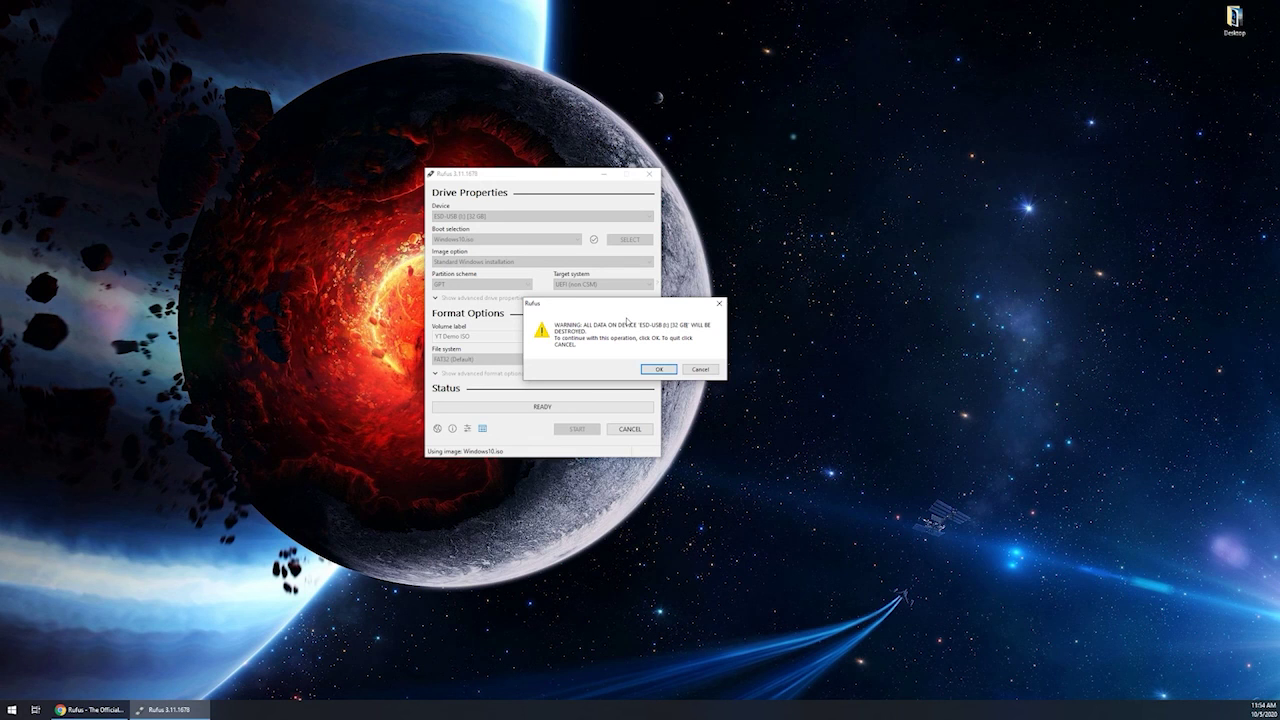
pyautogui.click(656, 370)
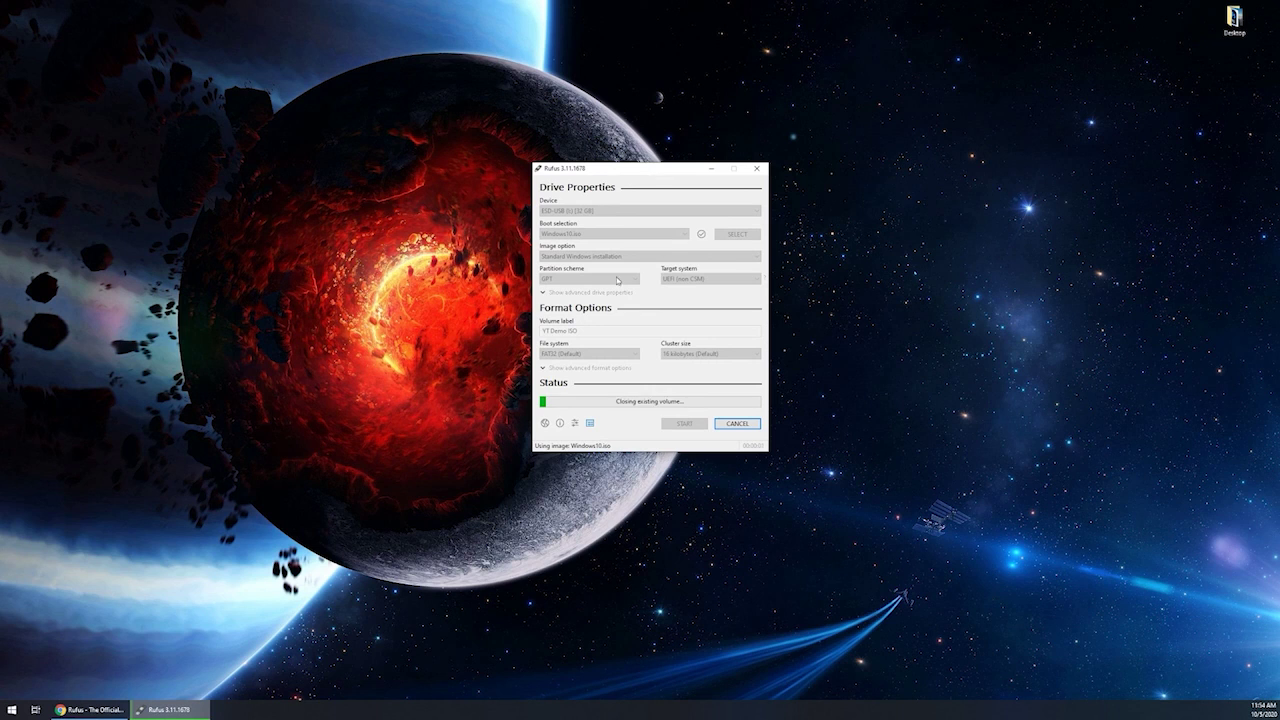